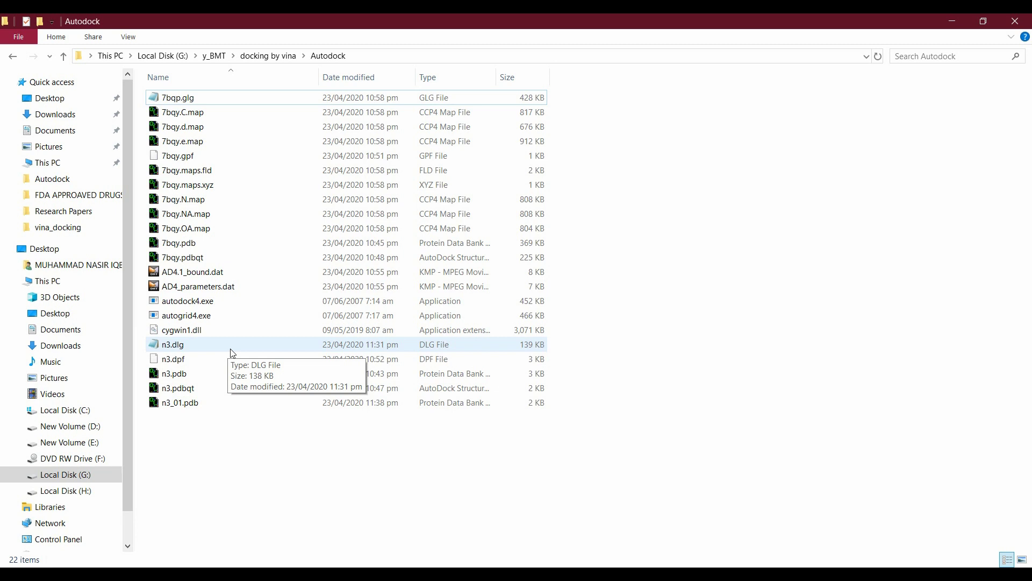
# Launch AutoDockTools-1.5.6 from Windows Search, skip registration, and maximize its window.
pyautogui.press('super+s')
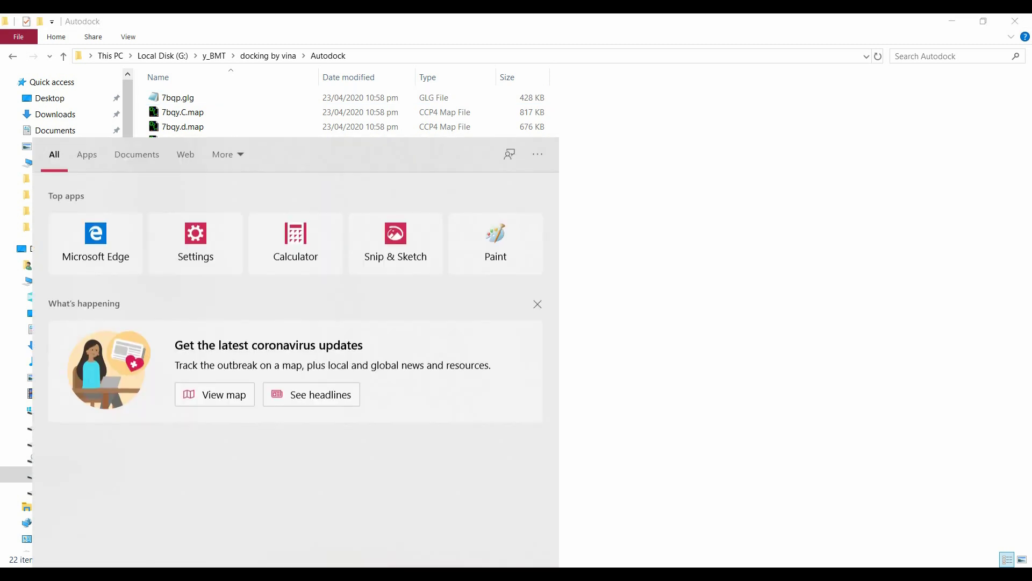
pyautogui.write('aut')
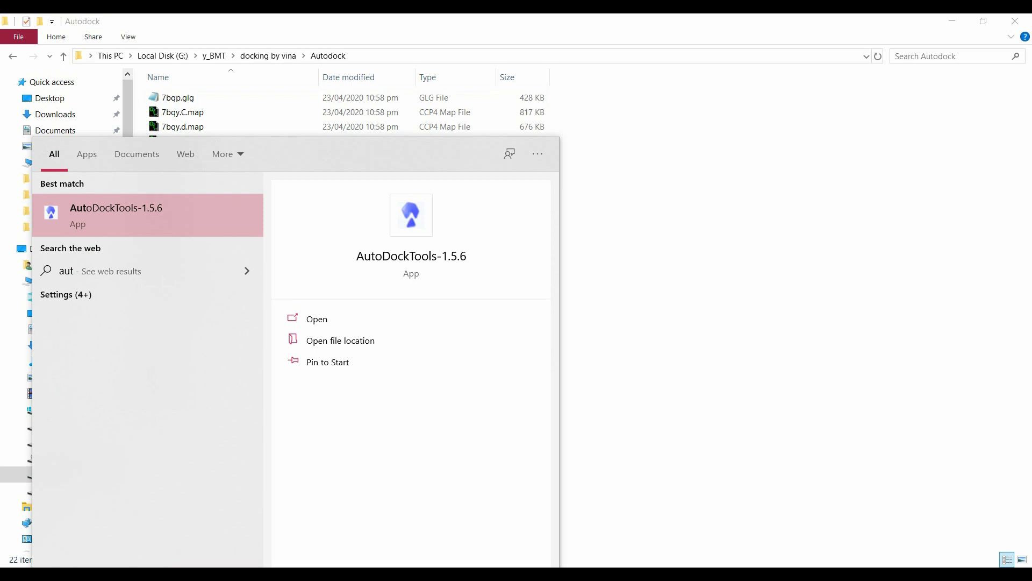
pyautogui.press('Return')
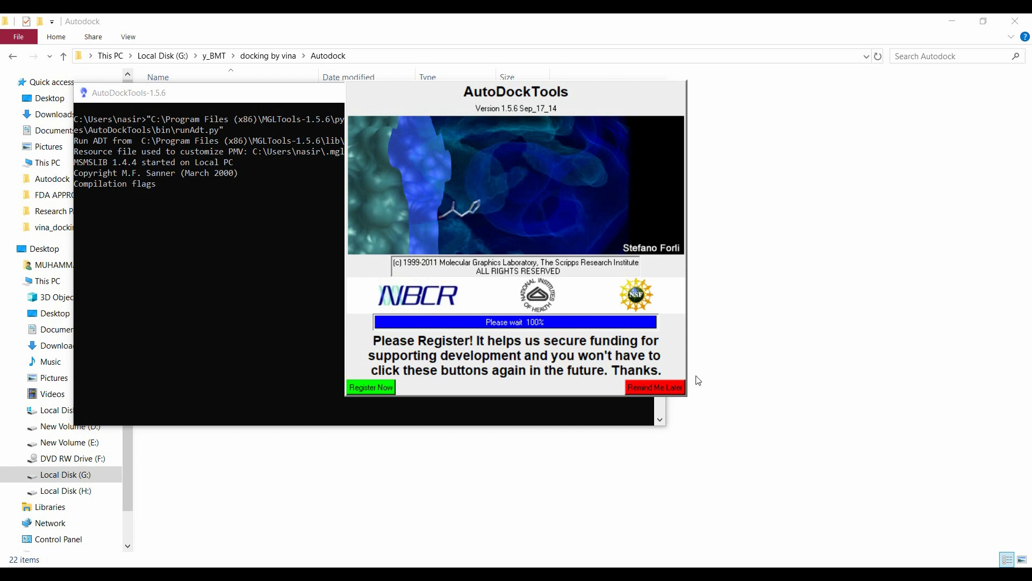
pyautogui.click(677, 389)
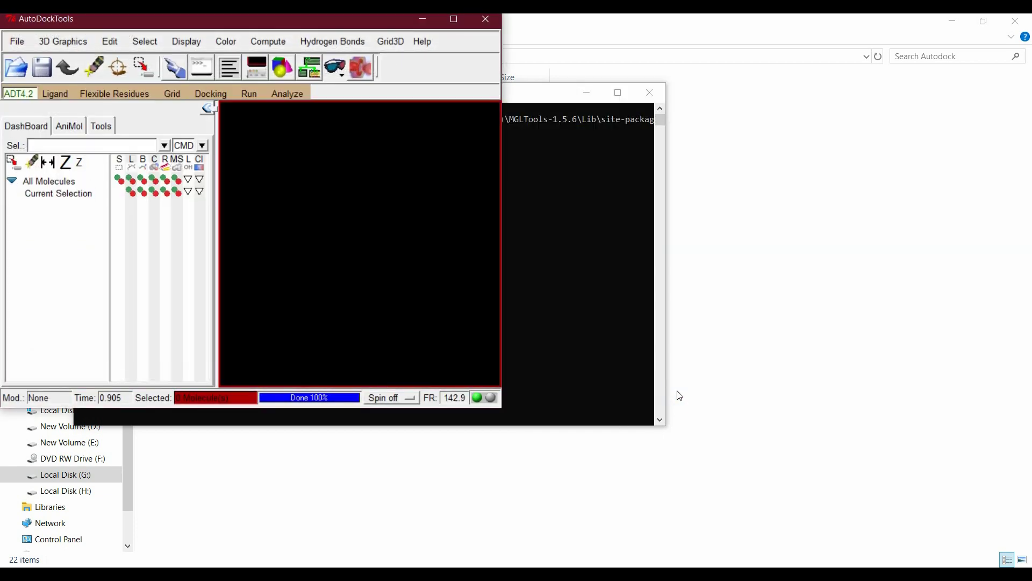
pyautogui.click(454, 20)
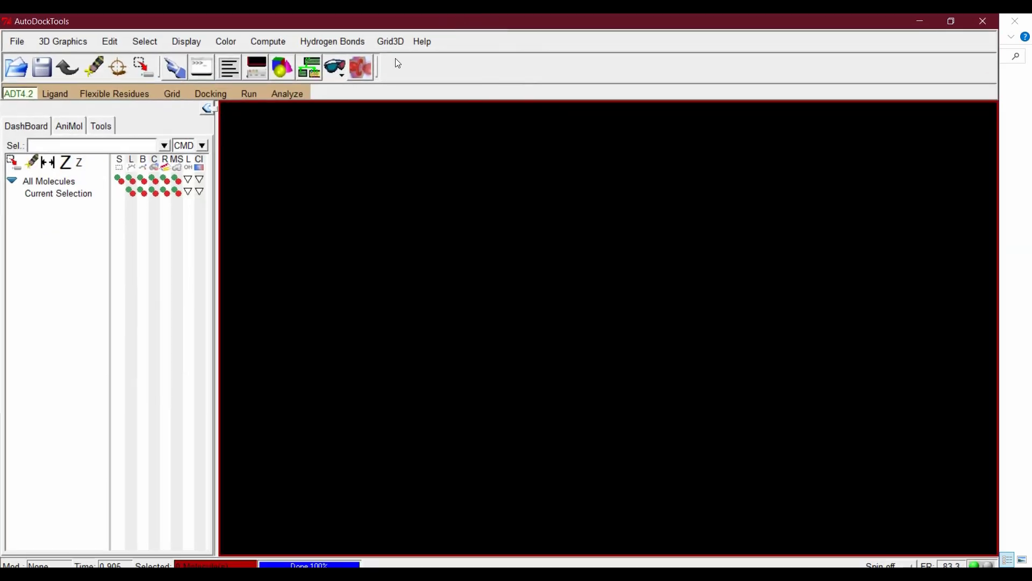
# Open the n3.dlg docking log from the Autodock folder and acknowledge the conformations message.
pyautogui.click(285, 97)
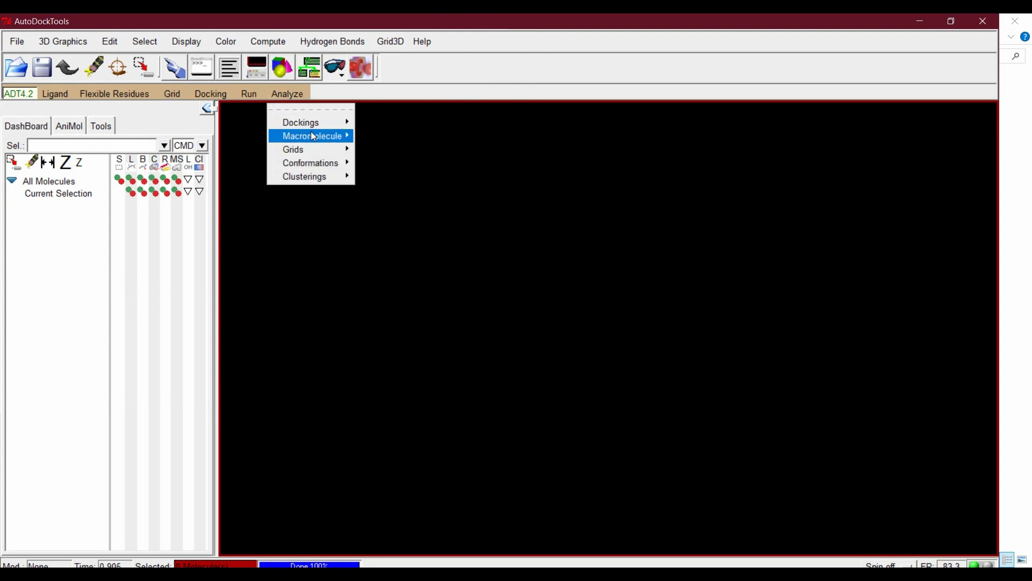
pyautogui.moveTo(317, 125)
pyautogui.click(400, 141)
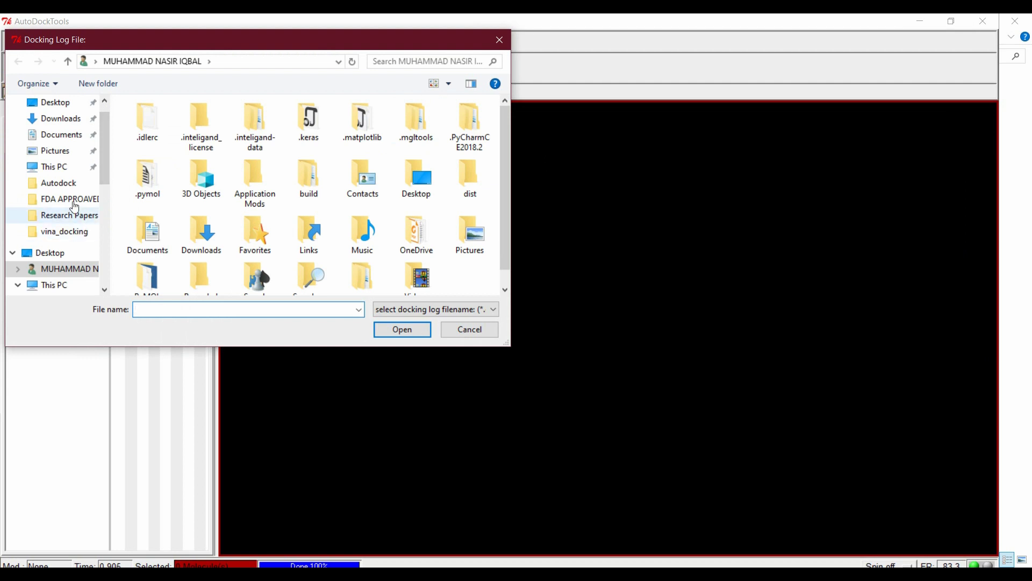
pyautogui.click(57, 188)
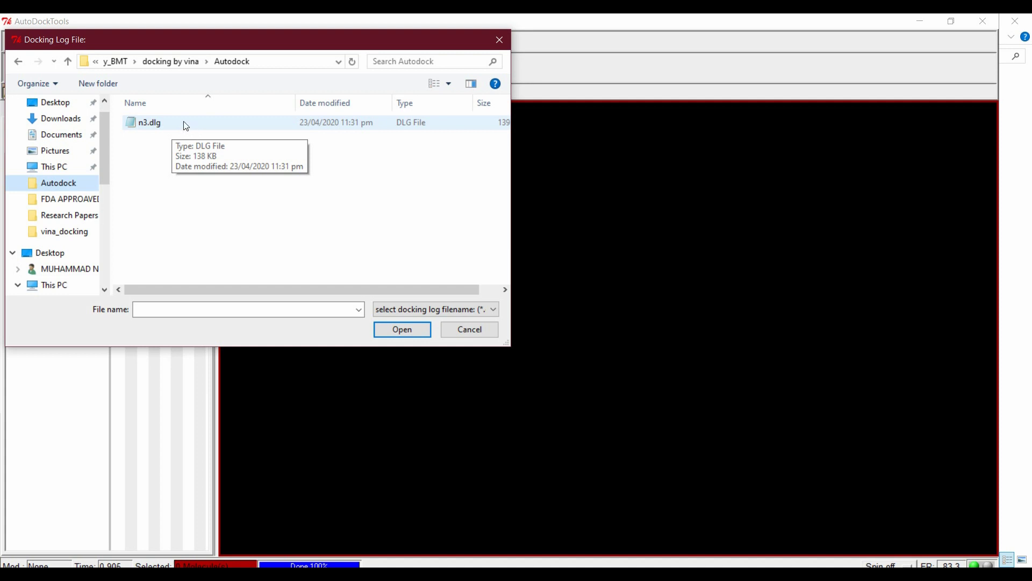
pyautogui.doubleClick(197, 124)
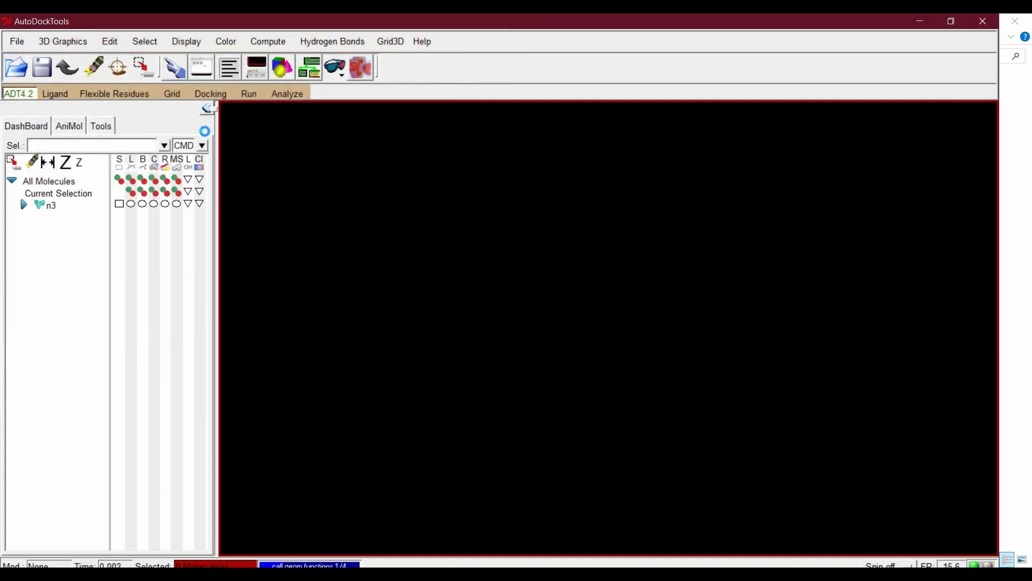
pyautogui.click(591, 345)
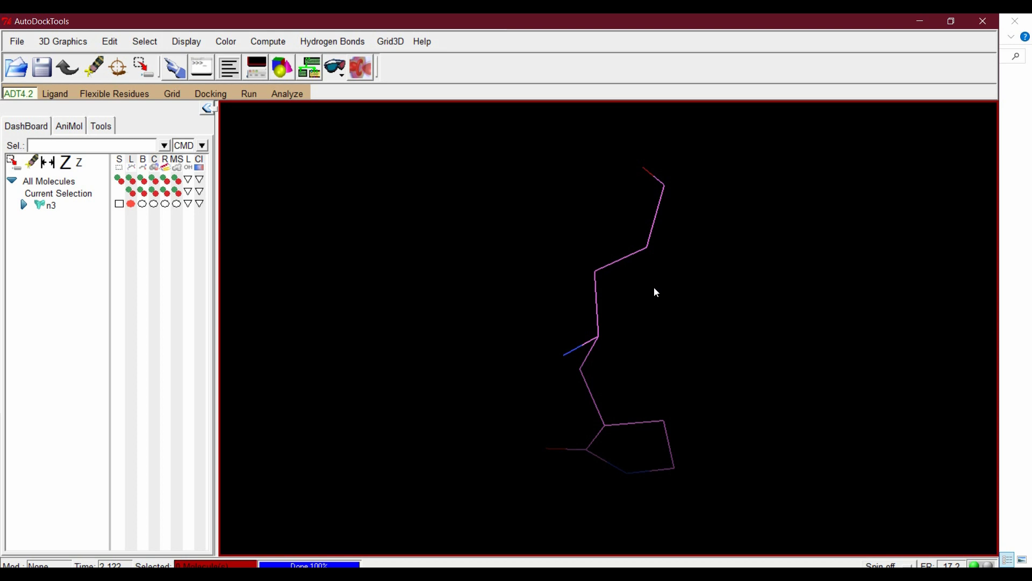
pyautogui.click(295, 94)
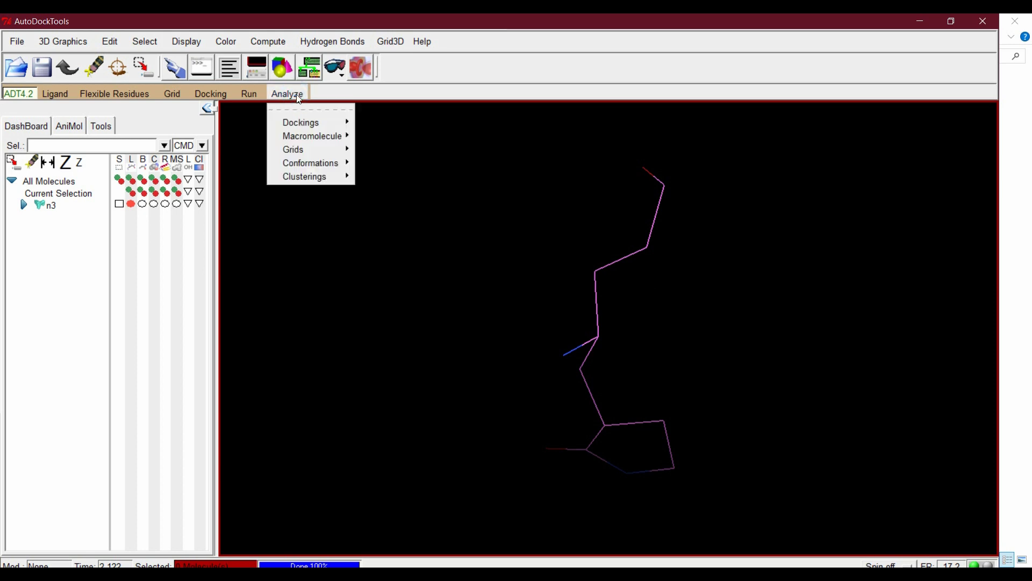
pyautogui.moveTo(344, 163)
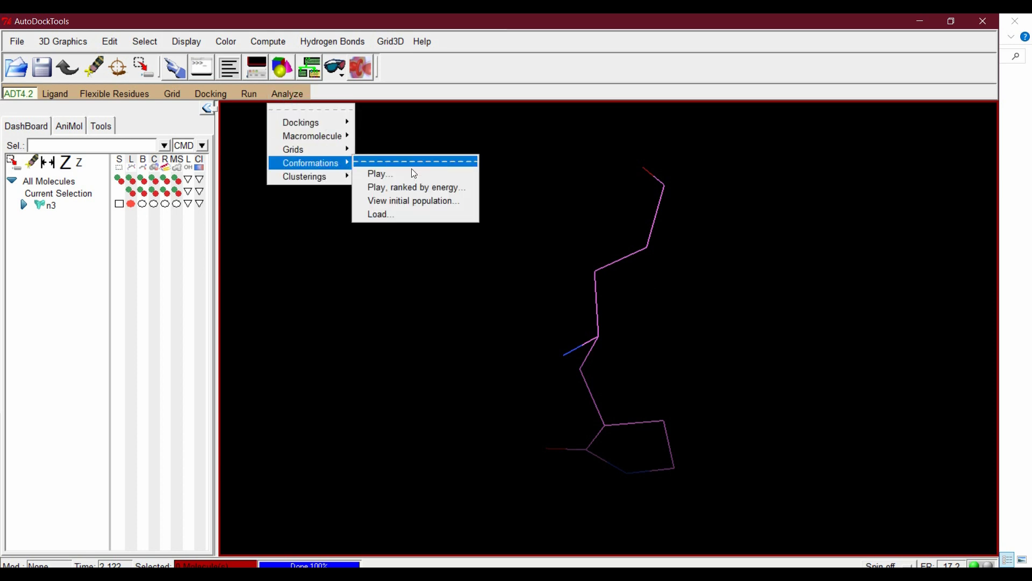
pyautogui.click(388, 215)
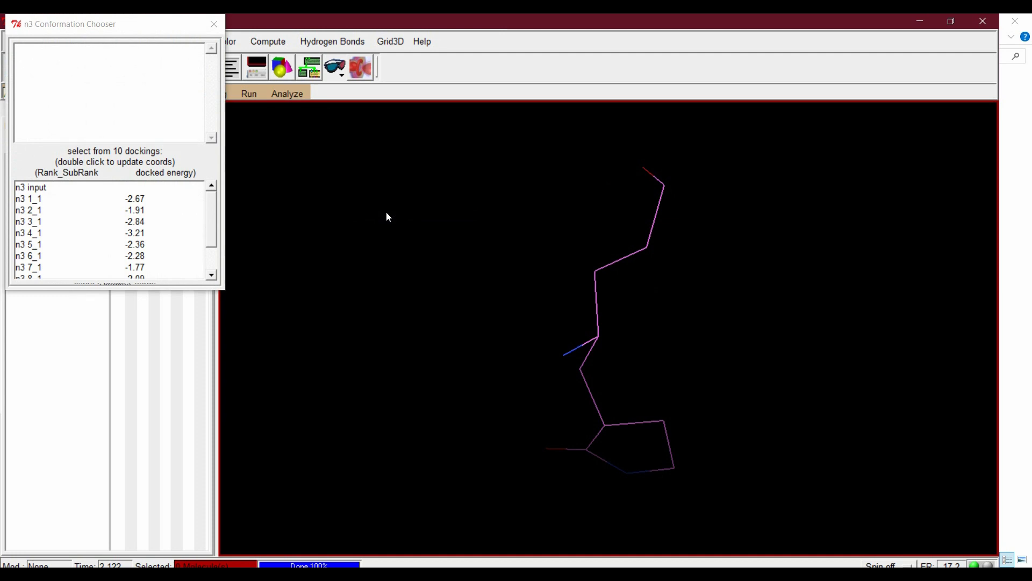
pyautogui.moveTo(212, 198)
pyautogui.mouseDown()
pyautogui.moveTo(211, 219)
pyautogui.moveTo(205, 195)
pyautogui.mouseUp()
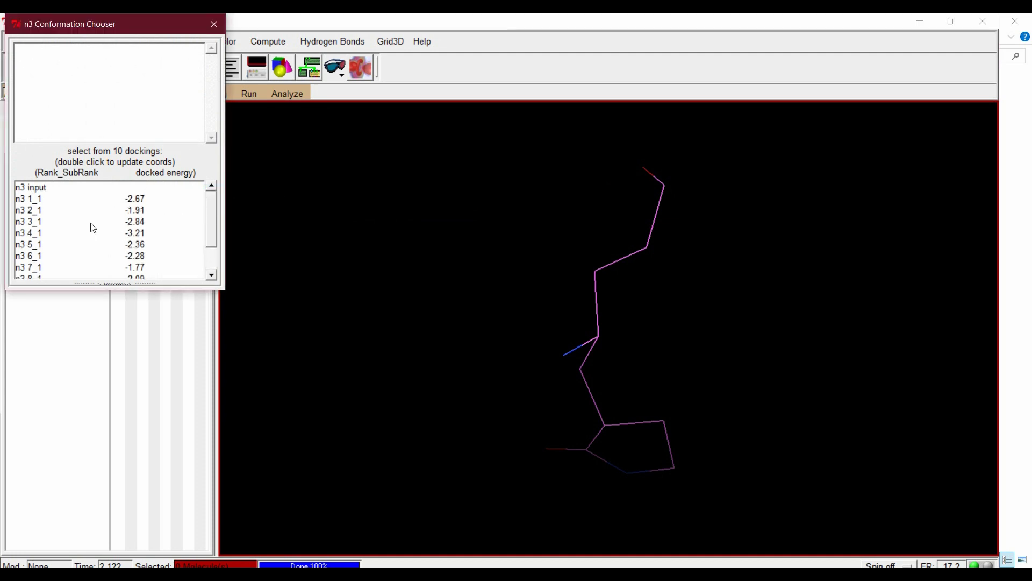
pyautogui.moveTo(217, 206); pyautogui.dragTo(214, 227)
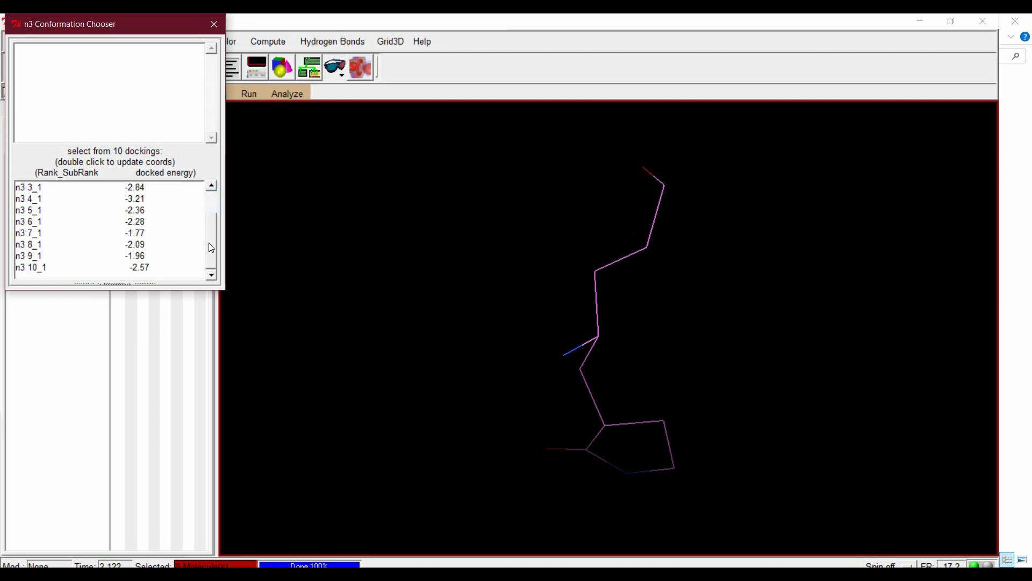
pyautogui.moveTo(211, 248); pyautogui.dragTo(209, 197)
pyautogui.click(140, 201)
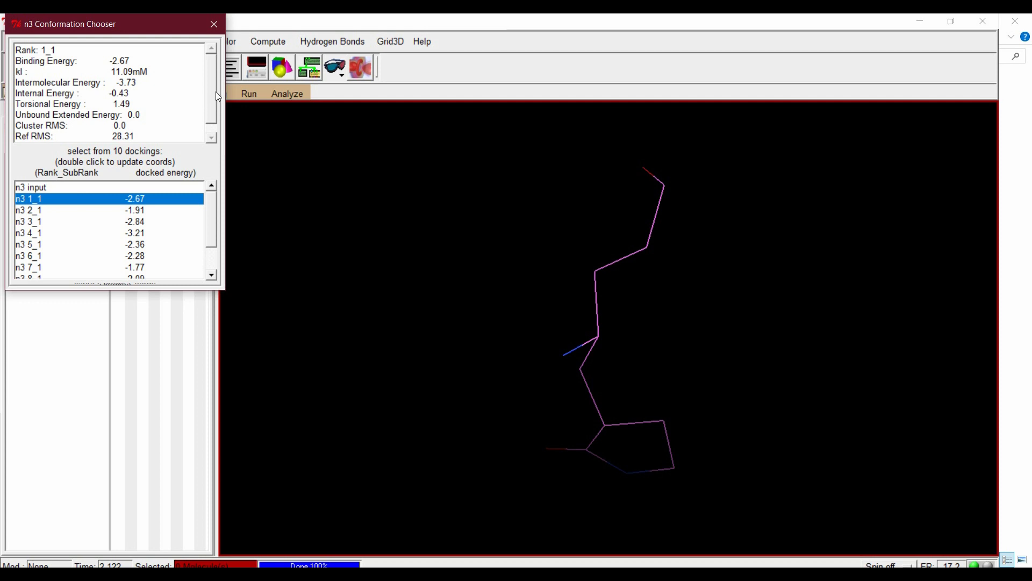
pyautogui.moveTo(209, 92); pyautogui.dragTo(211, 124)
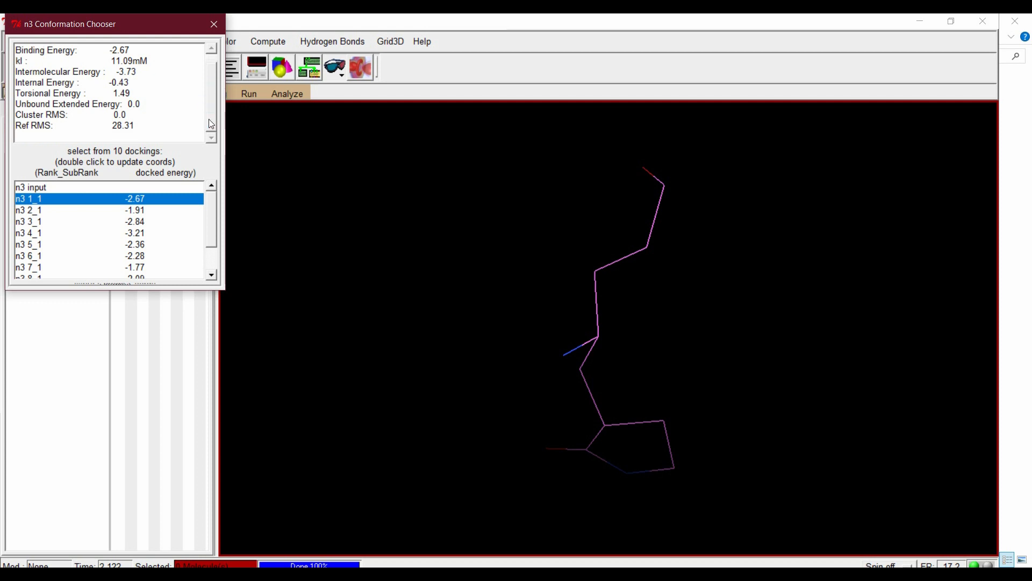
pyautogui.click(143, 211)
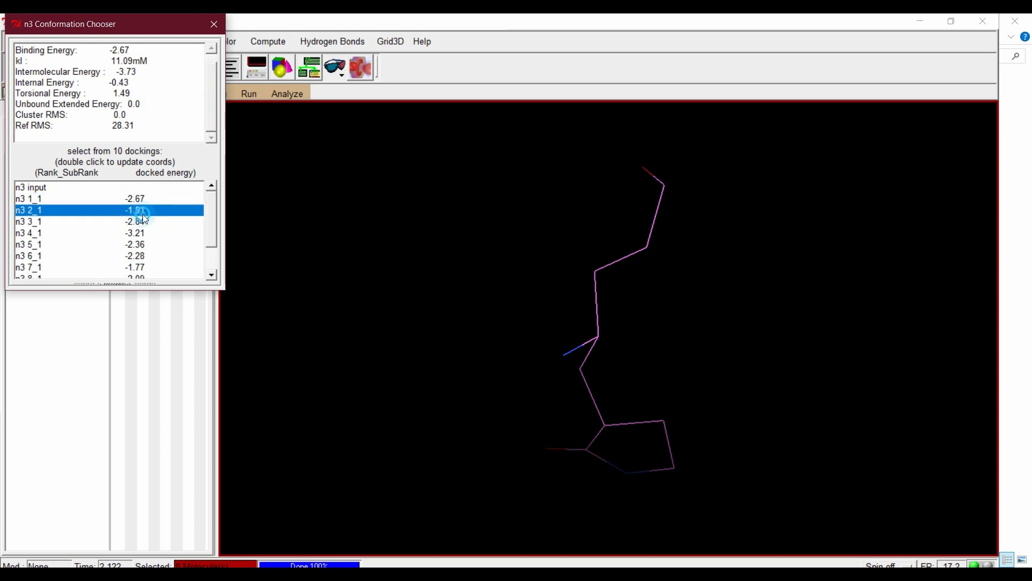
pyautogui.click(215, 25)
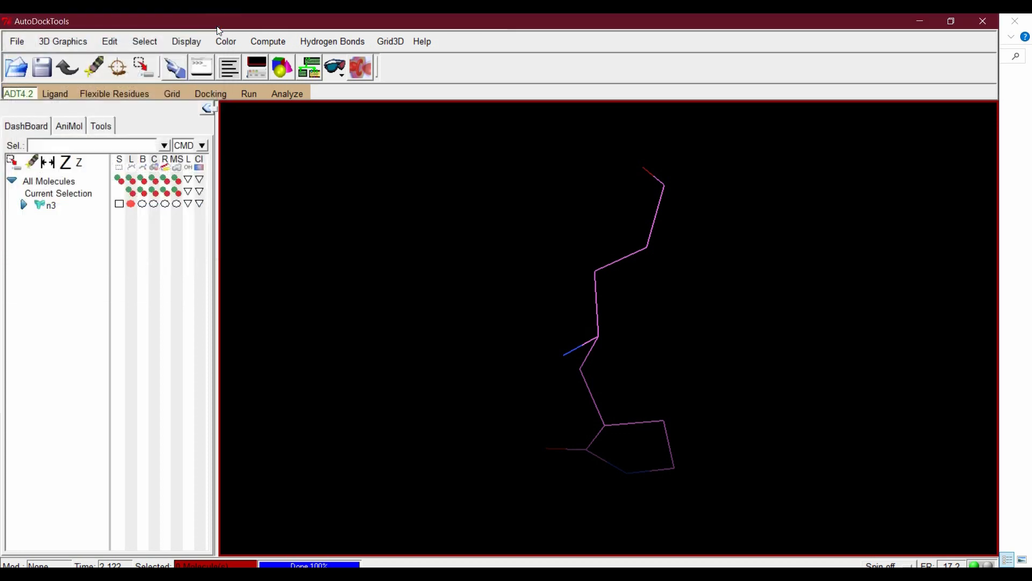
# Load 7bqy.pdbqt from the Autodock folder as the receptor macromolecule, dismissing the warning.
pyautogui.click(294, 94)
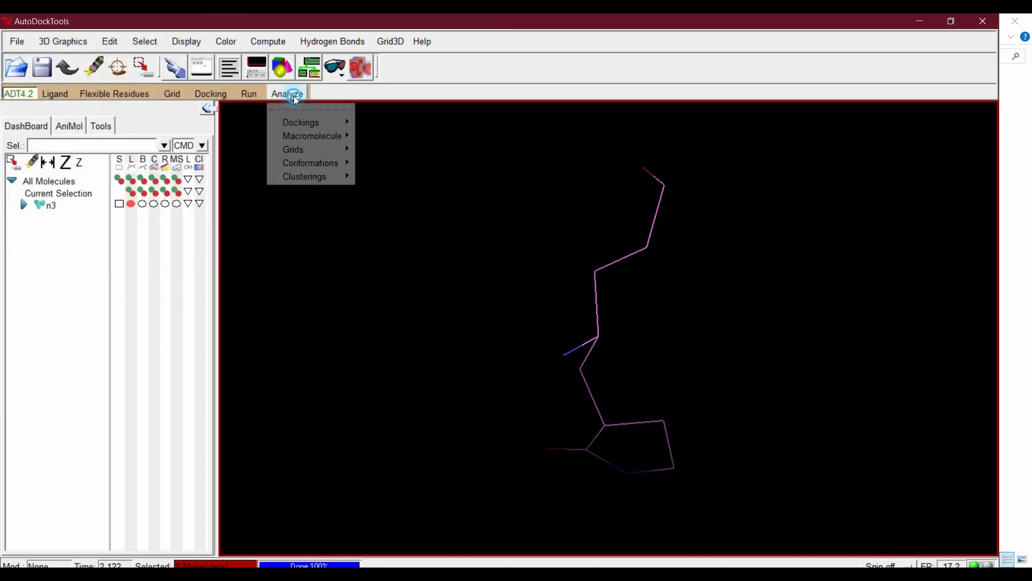
pyautogui.moveTo(336, 135)
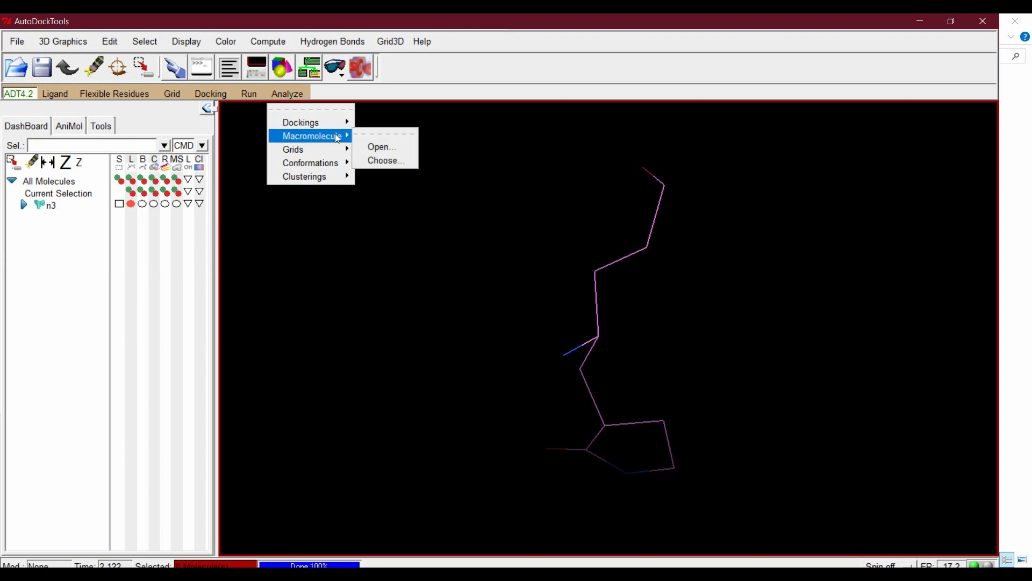
pyautogui.click(386, 147)
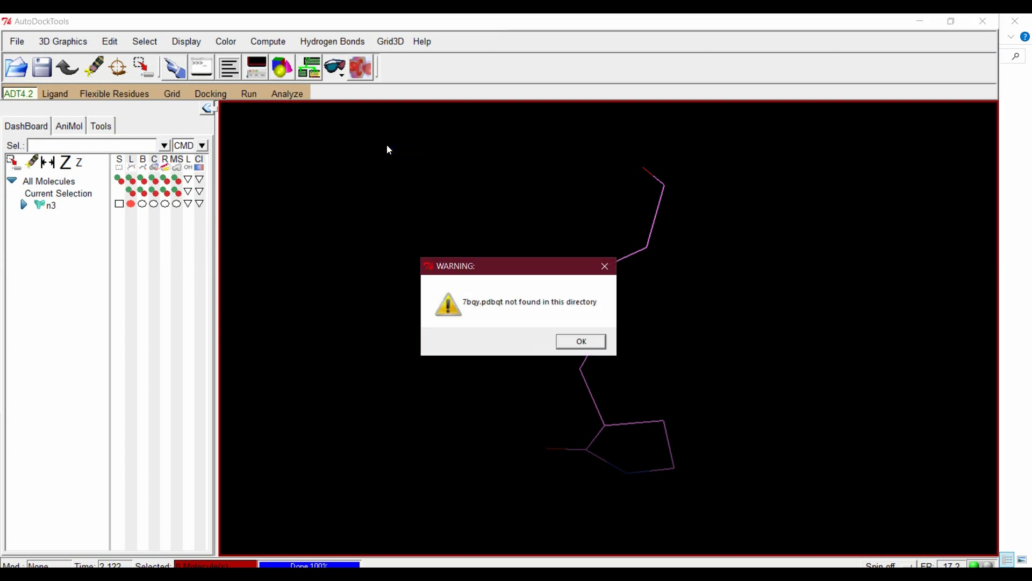
pyautogui.click(582, 342)
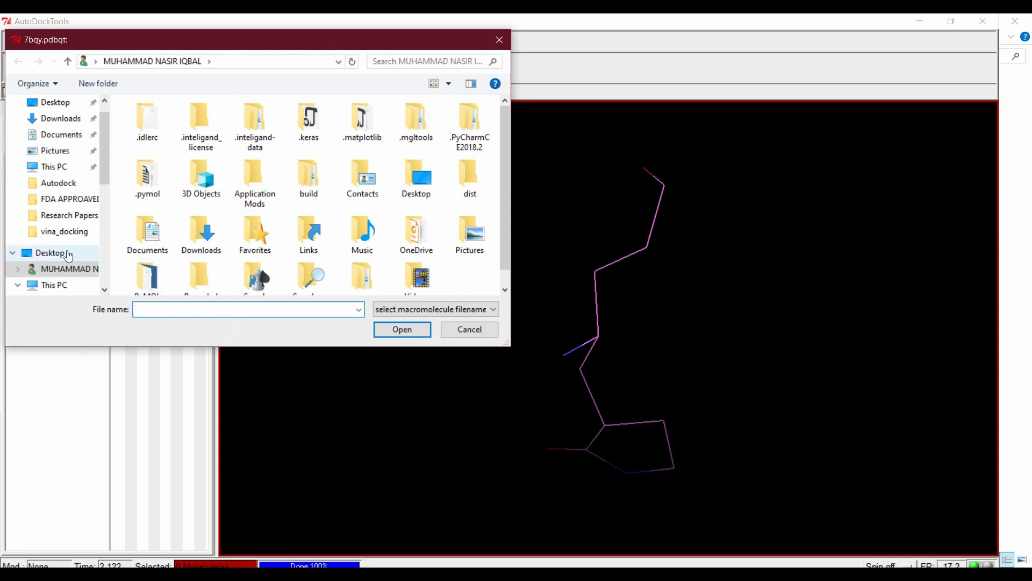
pyautogui.click(59, 184)
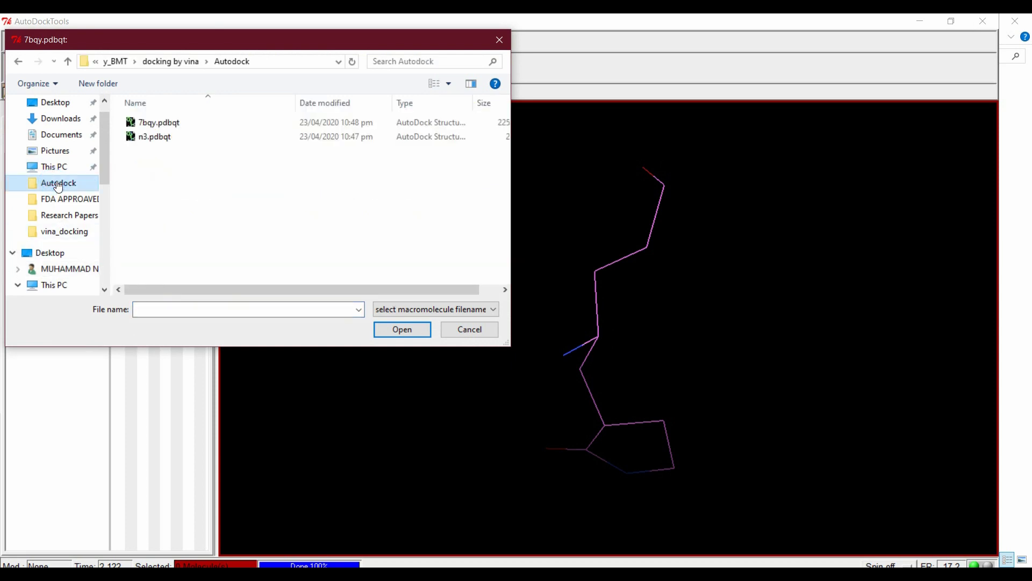
pyautogui.doubleClick(208, 124)
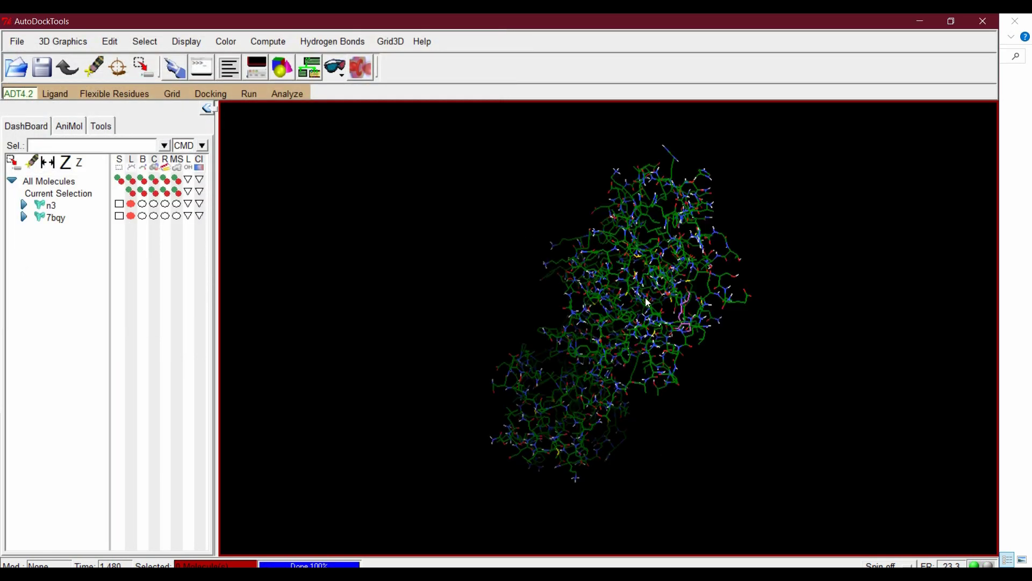
pyautogui.moveTo(650, 296); pyautogui.dragTo(633, 252)
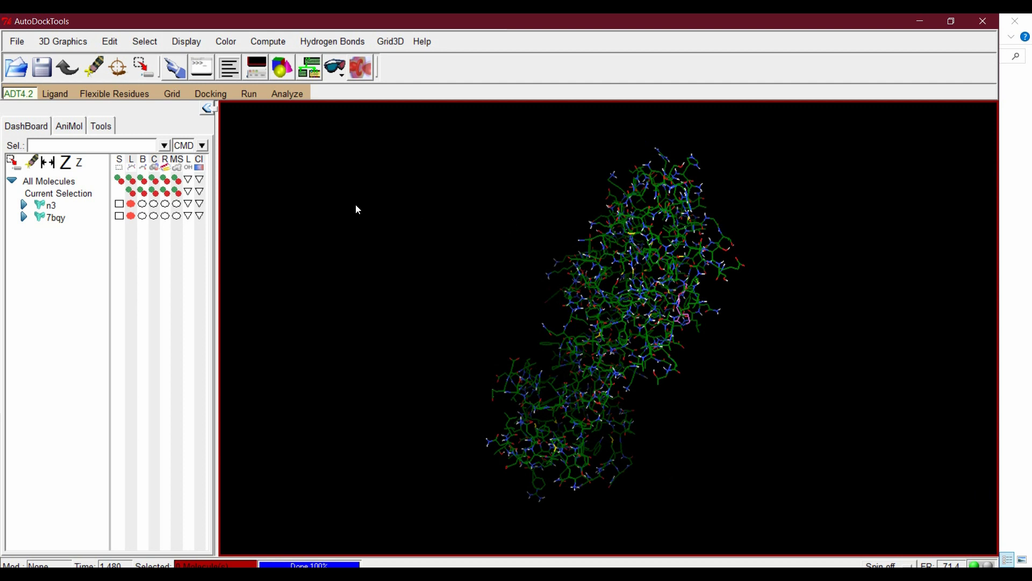
# Colour n3 by rainbow per chain and zoom in on the binding region.
pyautogui.click(200, 204)
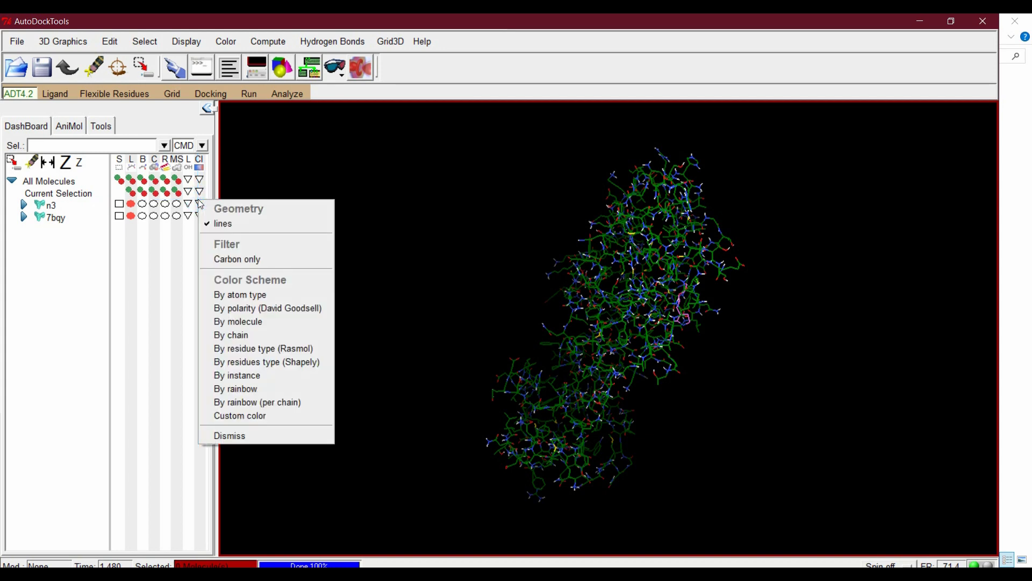
pyautogui.click(275, 401)
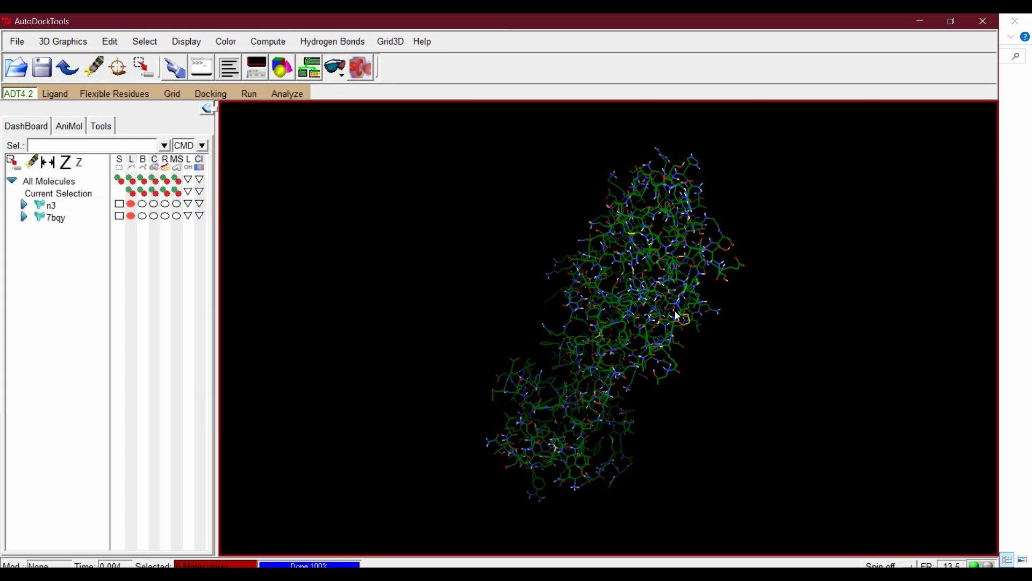
pyautogui.moveTo(679, 316); pyautogui.dragTo(444, 284)
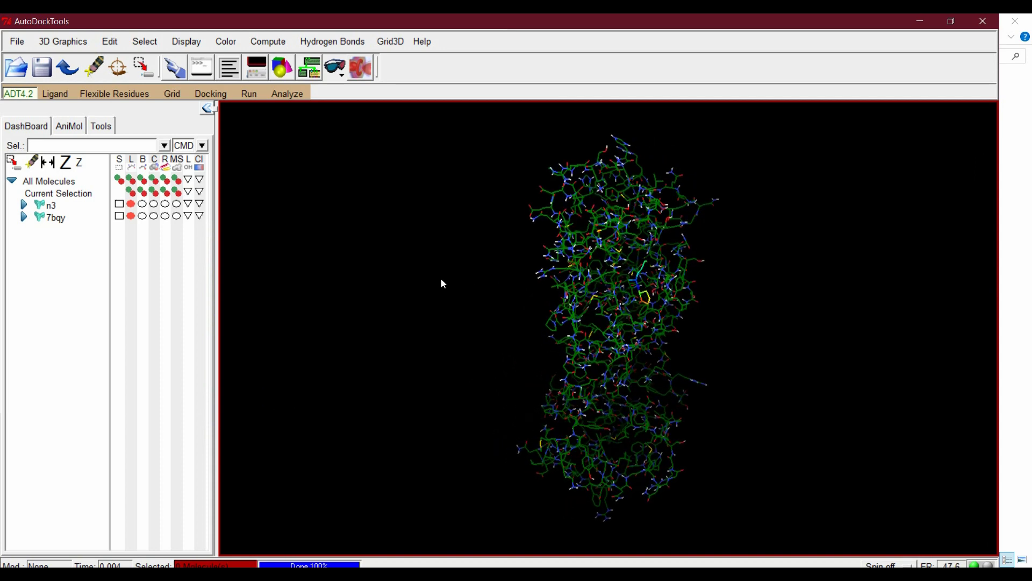
pyautogui.keyDown('ctrl'); pyautogui.scroll(2, 637, 300); pyautogui.keyUp('ctrl')
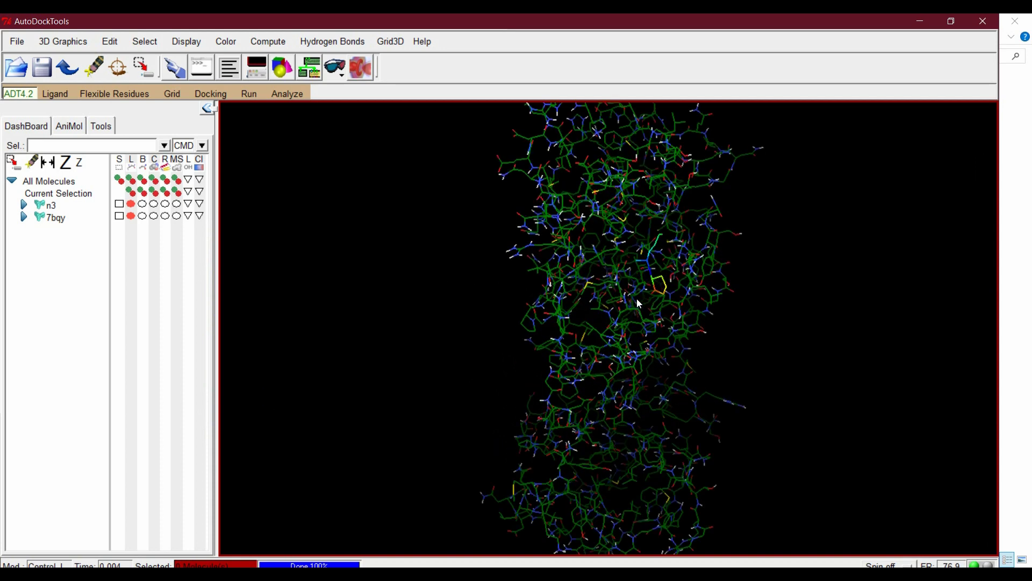
pyautogui.keyDown('ctrl'); pyautogui.scroll(2, 638, 304); pyautogui.keyUp('ctrl')
pyautogui.moveTo(730, 208); pyautogui.dragTo(644, 241)
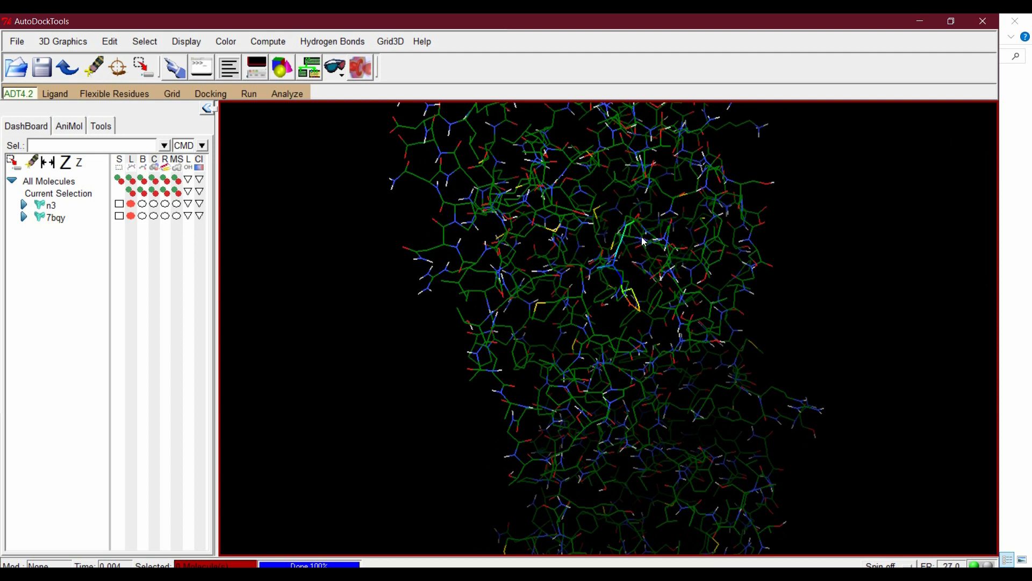
# Colour the lines by chain, making the protein green and the ligand pink.
pyautogui.click(225, 43)
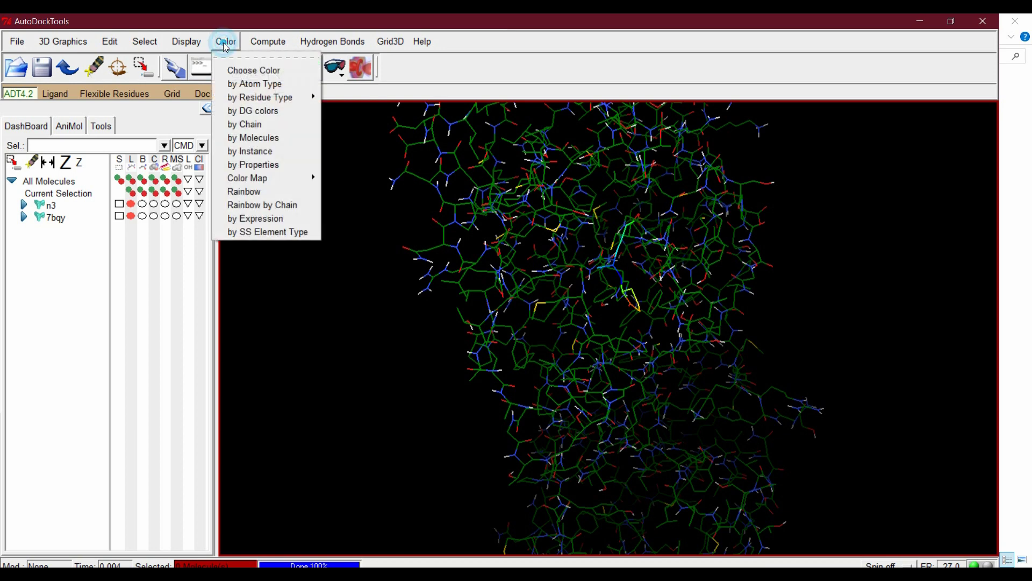
pyautogui.click(258, 124)
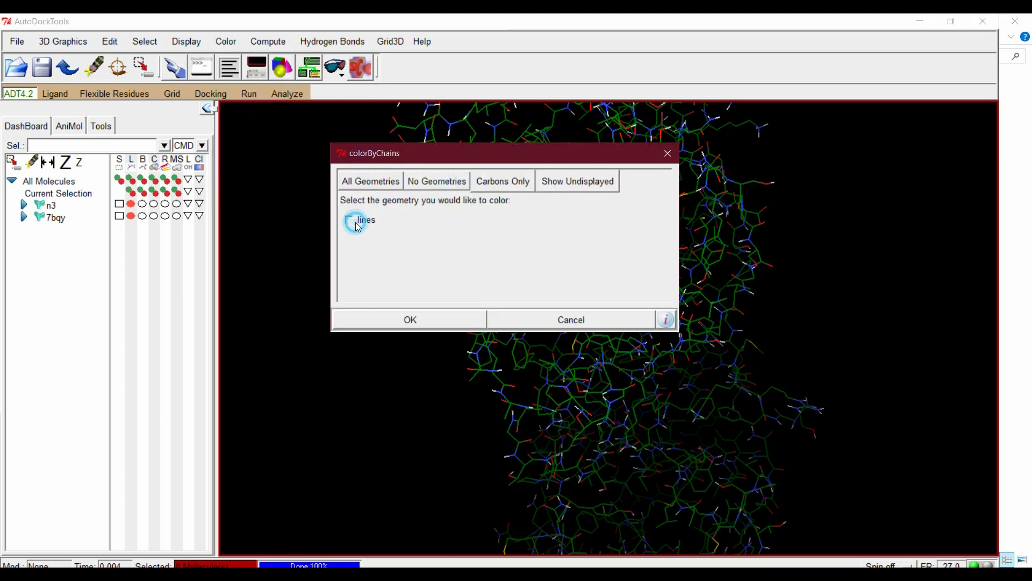
pyautogui.click(417, 320)
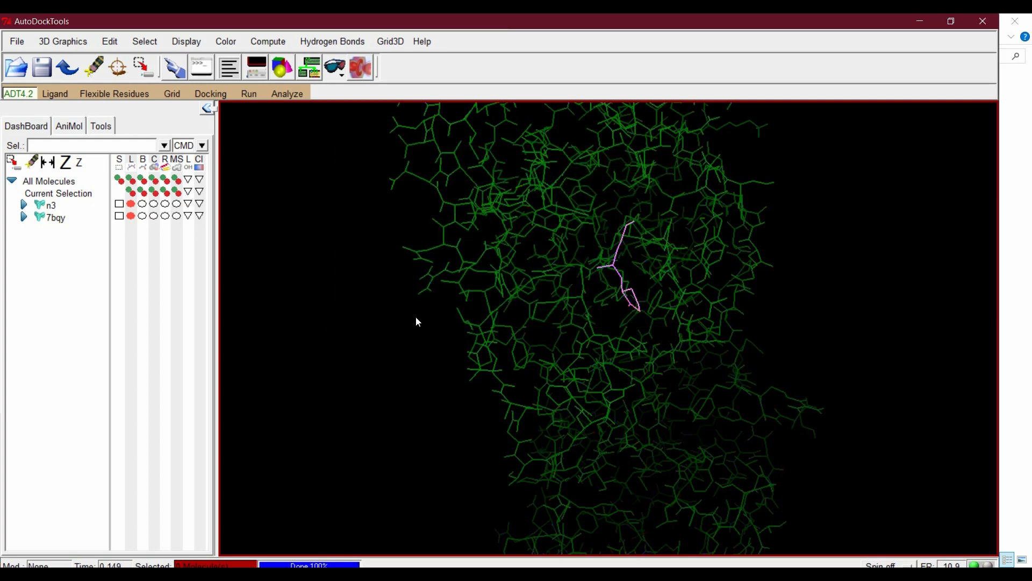
pyautogui.moveTo(553, 298); pyautogui.dragTo(527, 251)
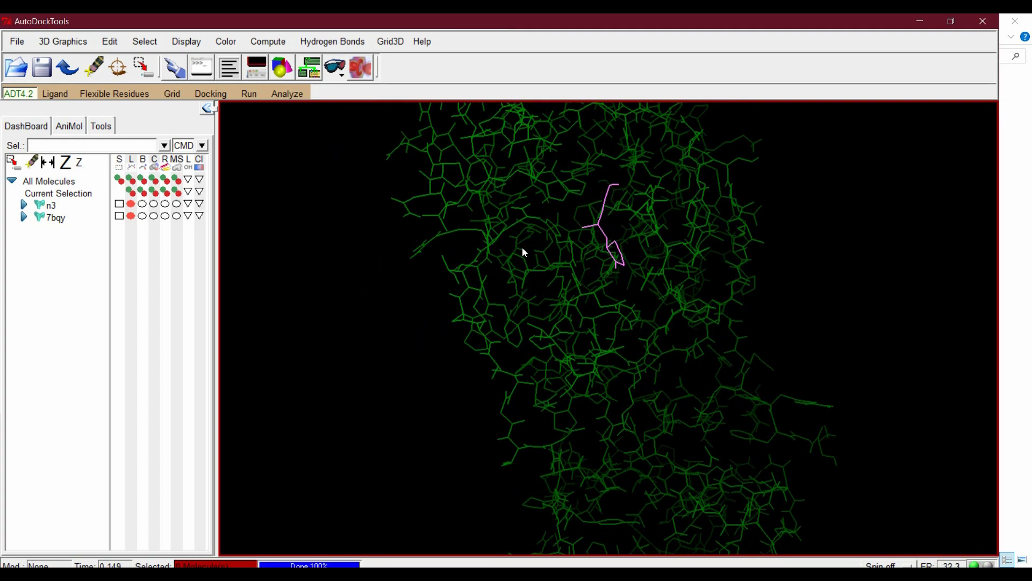
# Select the entire 7bqy molecule from the Direct Select molecule list.
pyautogui.click(145, 43)
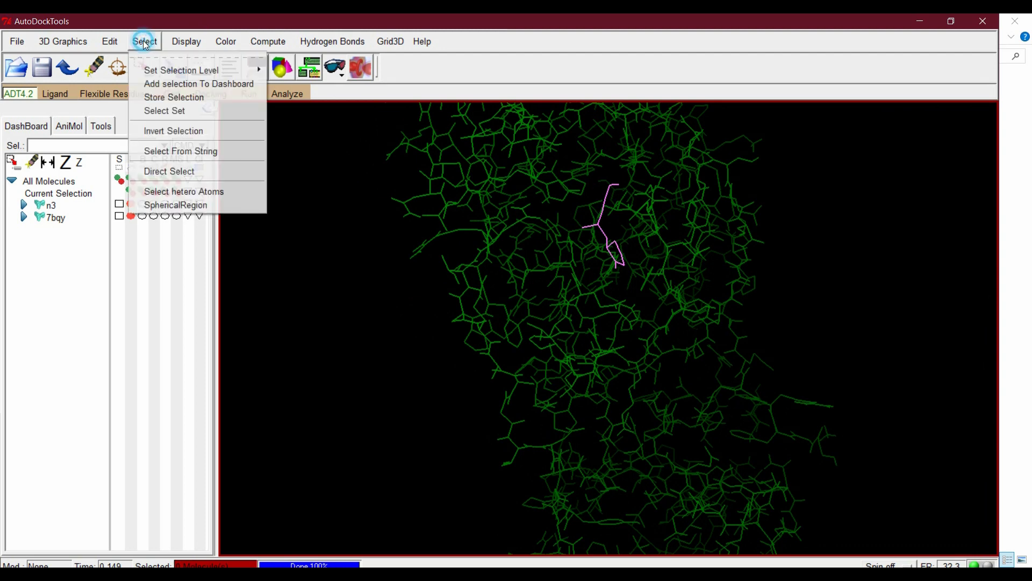
pyautogui.click(217, 171)
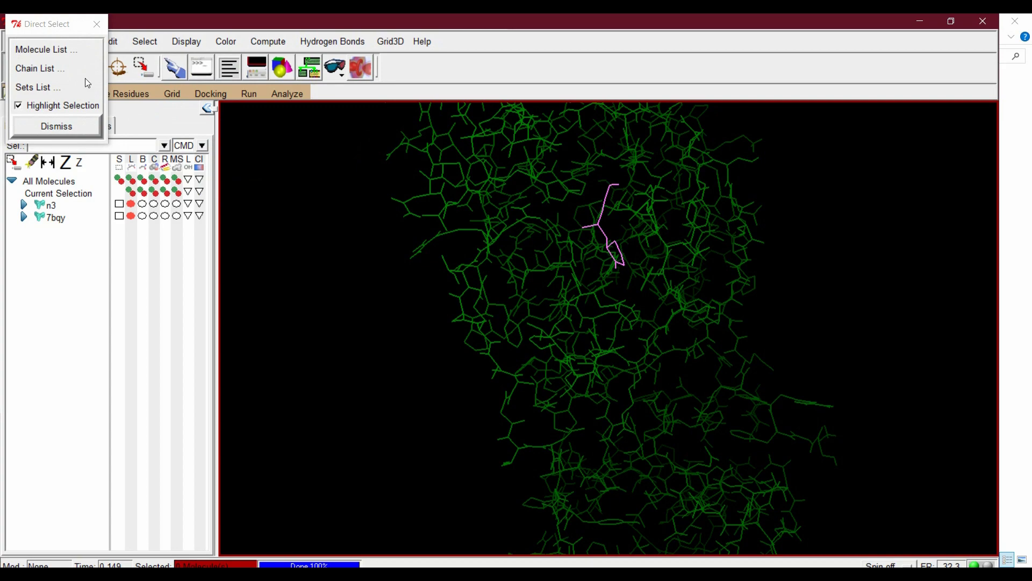
pyautogui.click(24, 48)
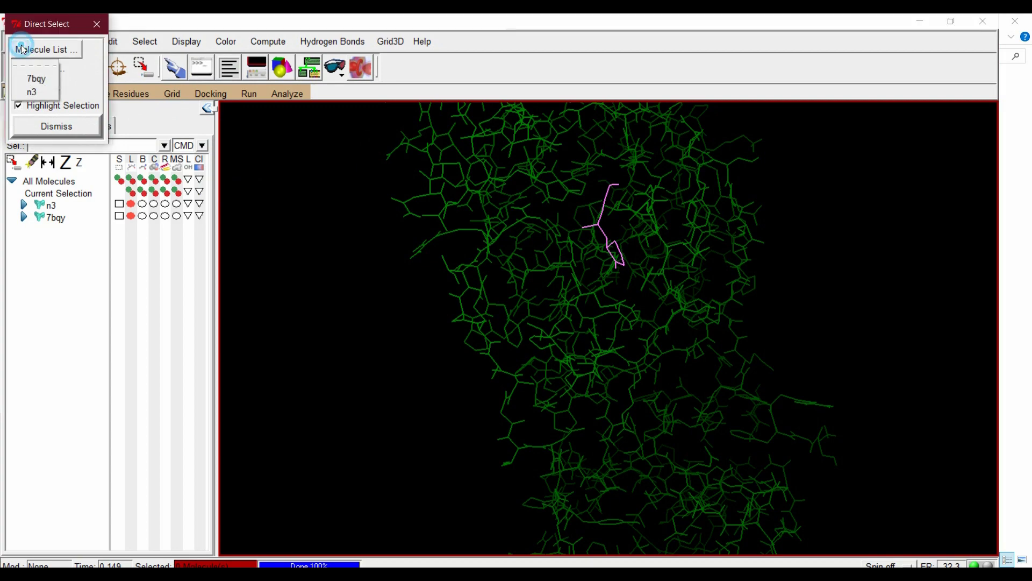
pyautogui.click(35, 79)
pyautogui.moveTo(571, 249); pyautogui.dragTo(527, 246)
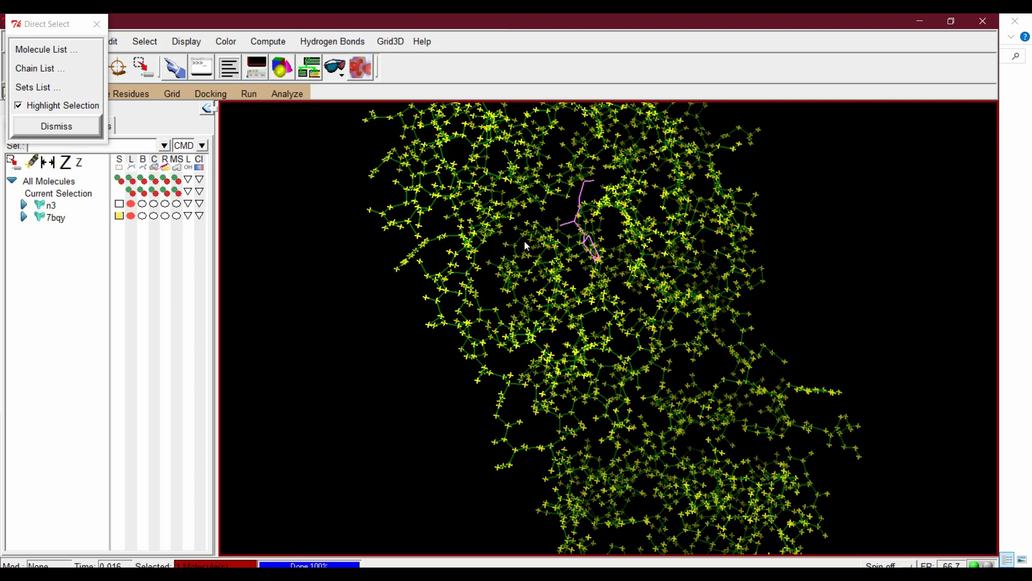
pyautogui.click(275, 44)
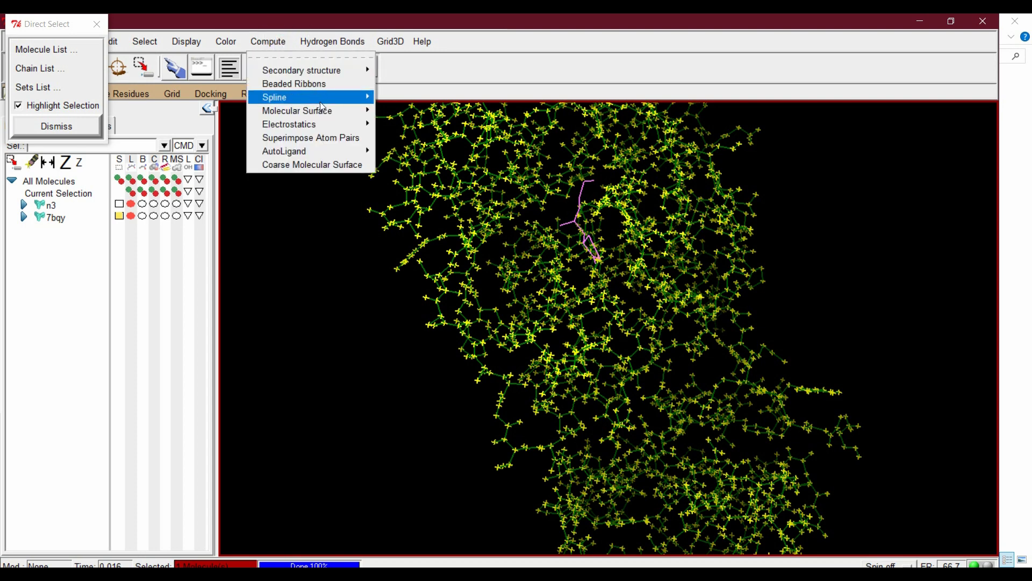
# Compute an MSMS molecular surface over 7bqy with the default 1.5 probe radius.
pyautogui.moveTo(321, 117)
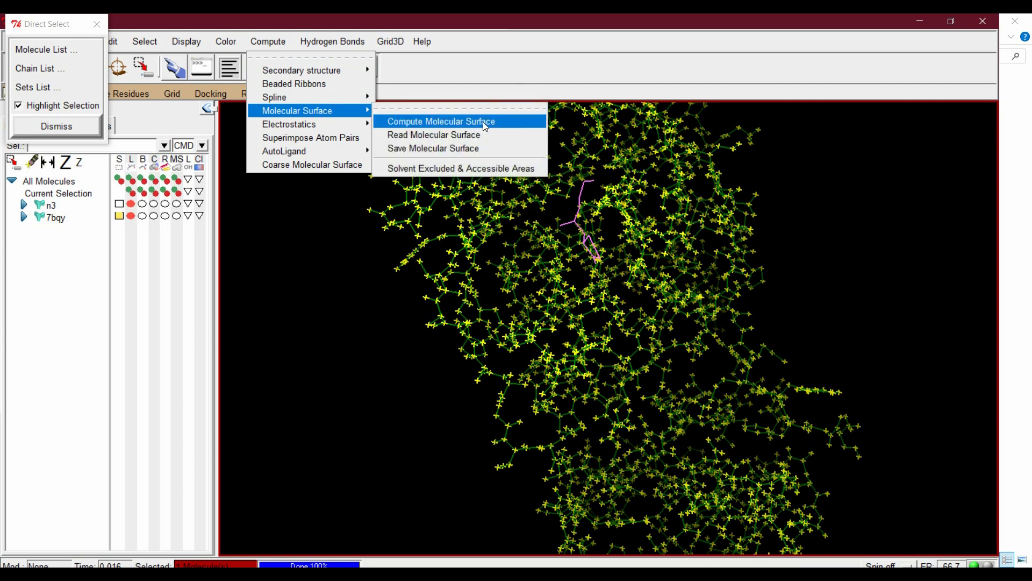
pyautogui.click(502, 127)
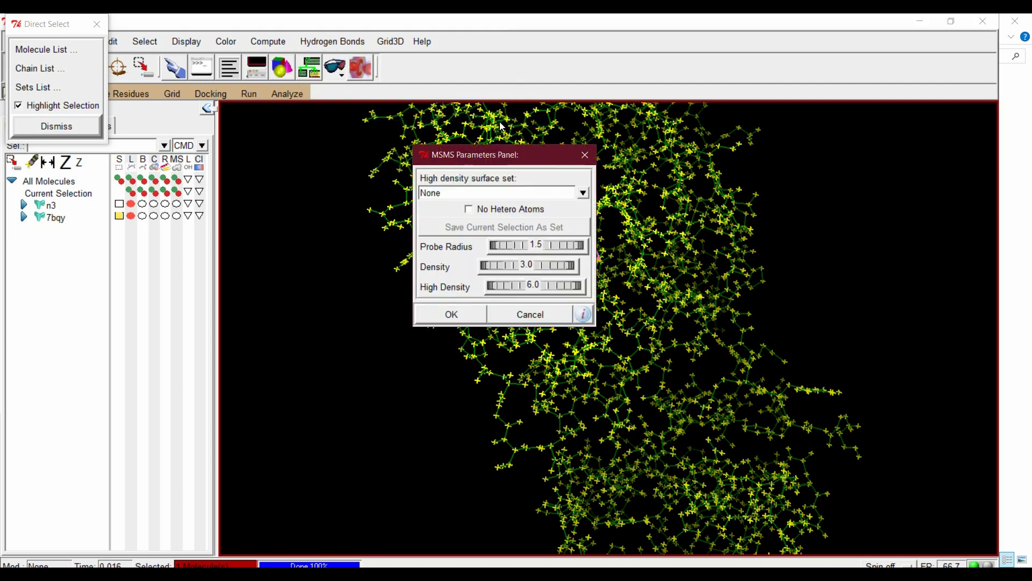
pyautogui.click(444, 317)
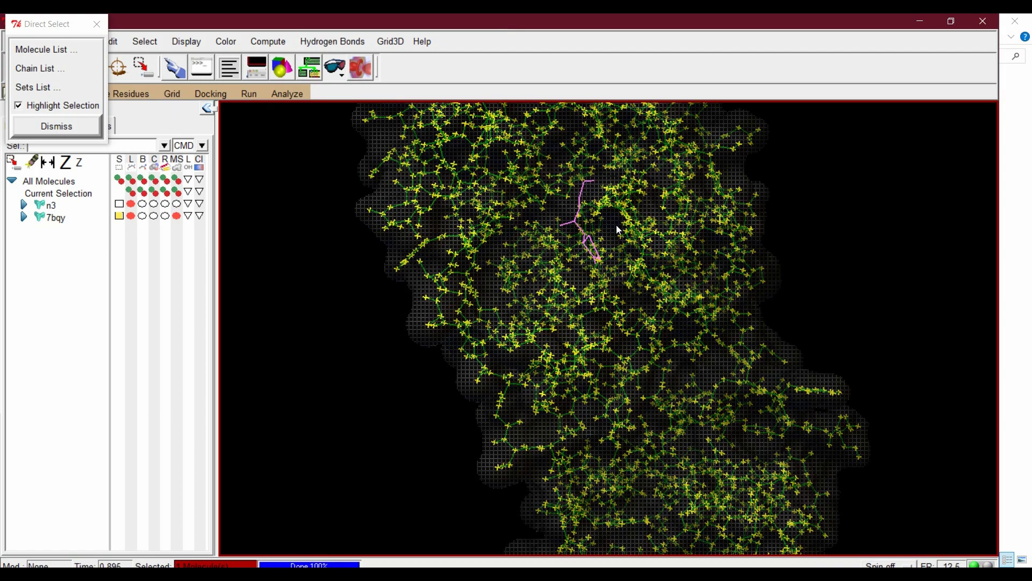
pyautogui.moveTo(634, 230); pyautogui.dragTo(628, 261, button='middle')
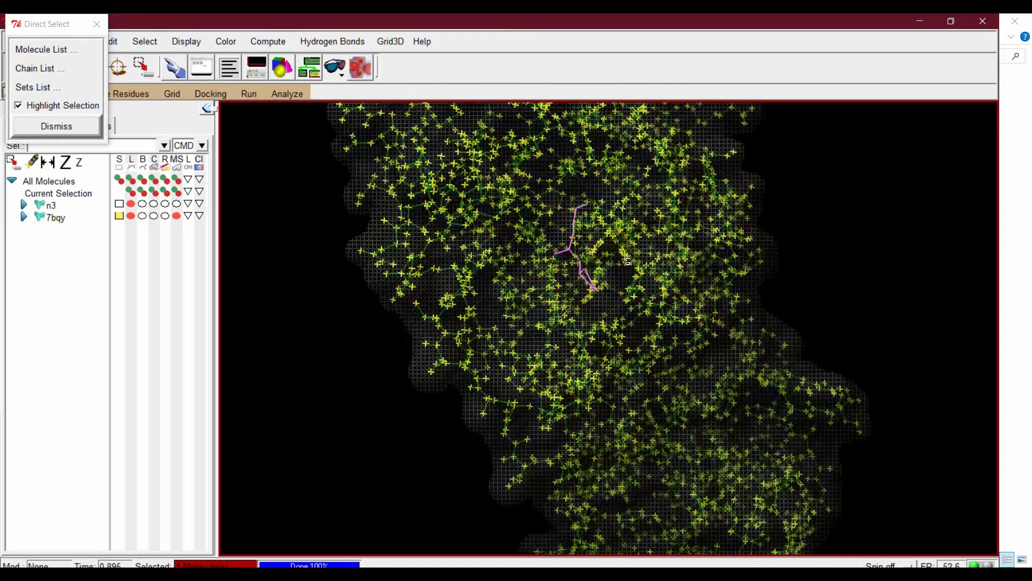
# Display the docked ligand's interactions as labelled residue spheres, including the HIS163 hydrogen bond.
pyautogui.click(295, 99)
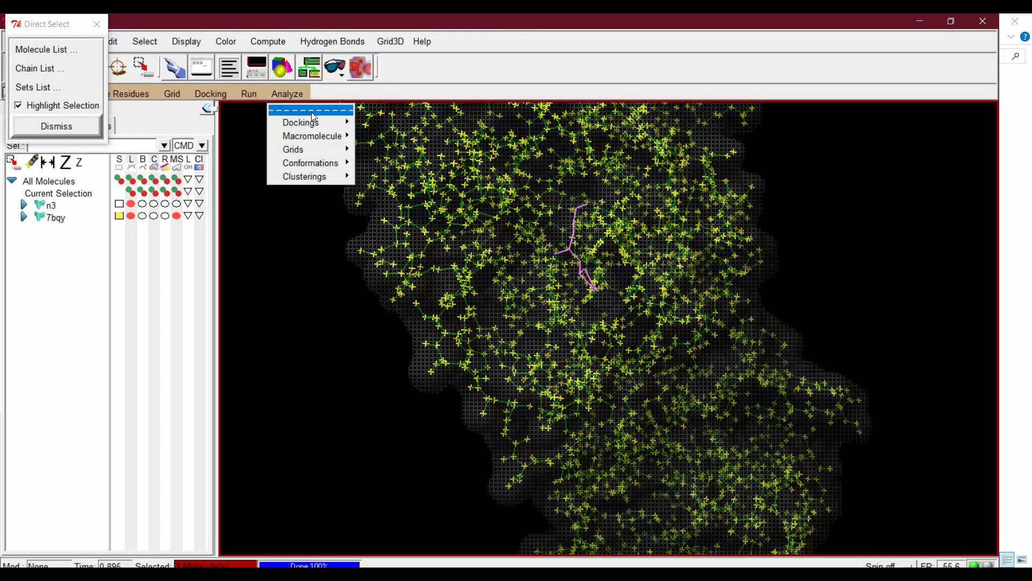
pyautogui.moveTo(333, 124)
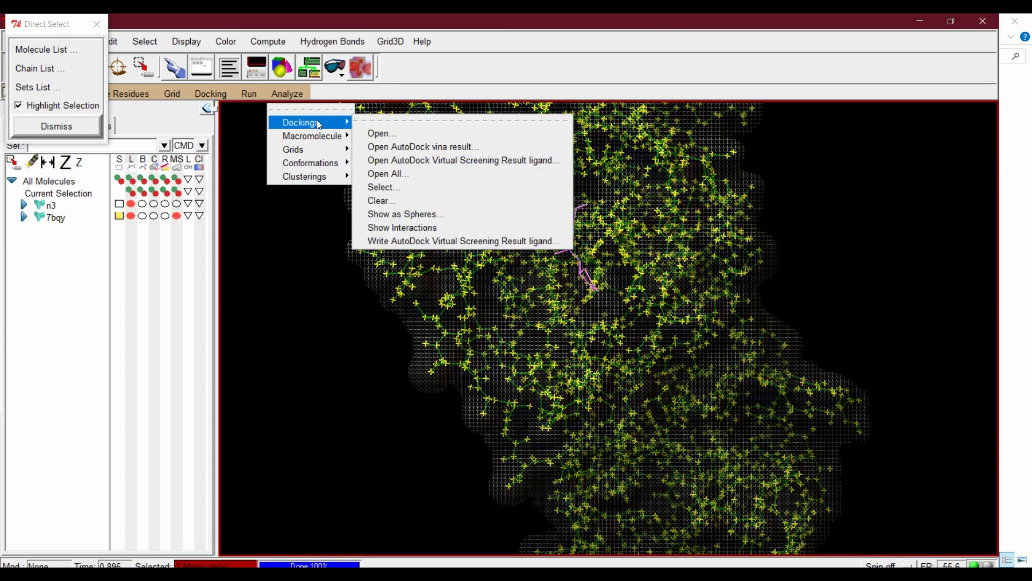
pyautogui.click(430, 237)
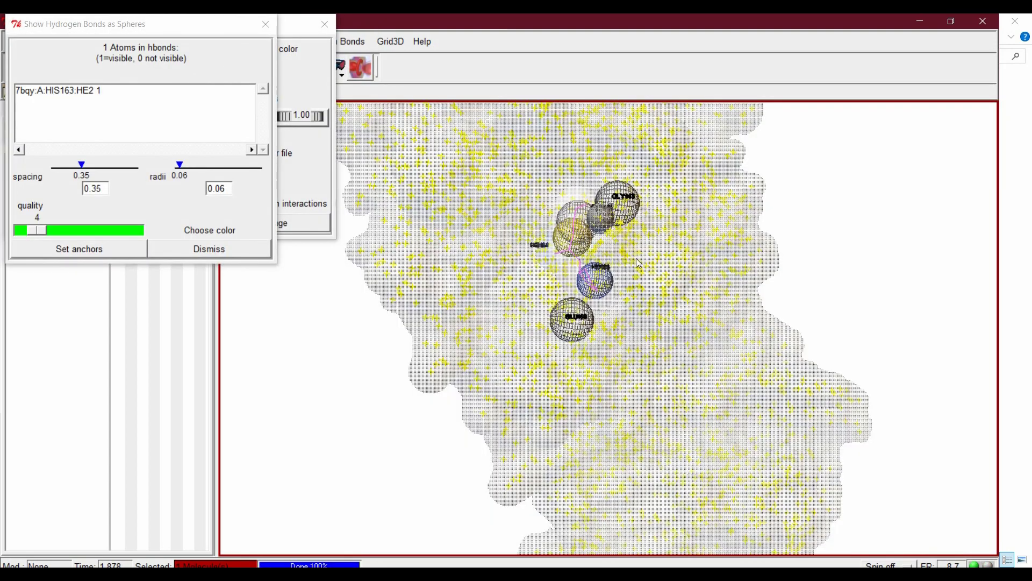
pyautogui.moveTo(647, 262); pyautogui.dragTo(679, 272)
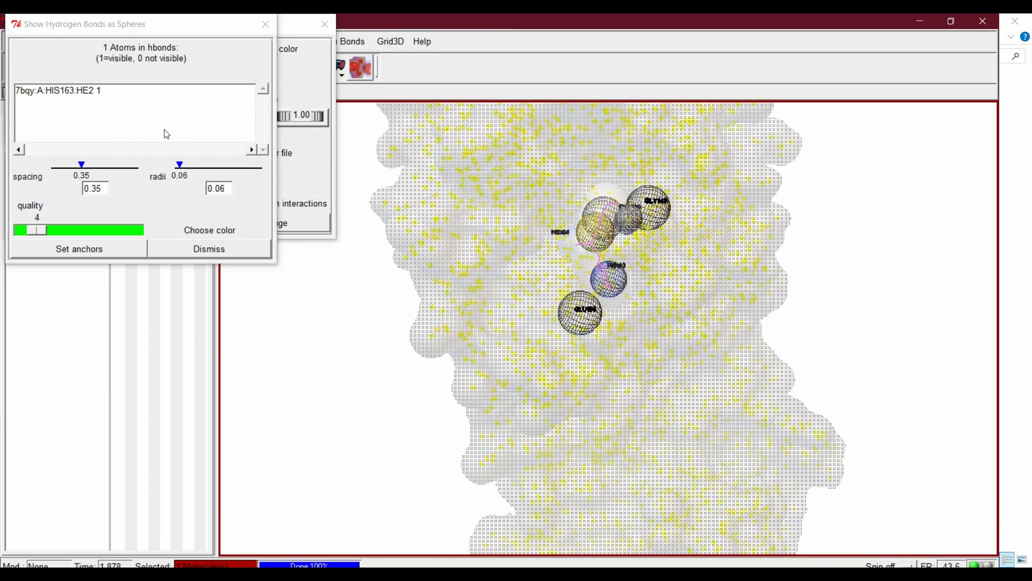
# Close the hydrogen-bond spheres, interaction display and Direct Select windows.
pyautogui.click(269, 26)
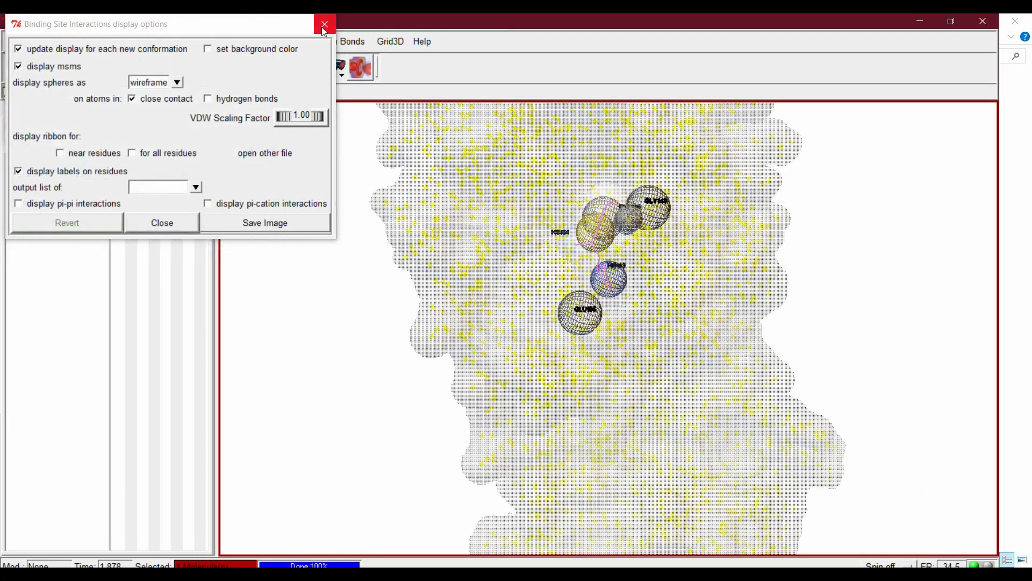
pyautogui.click(323, 25)
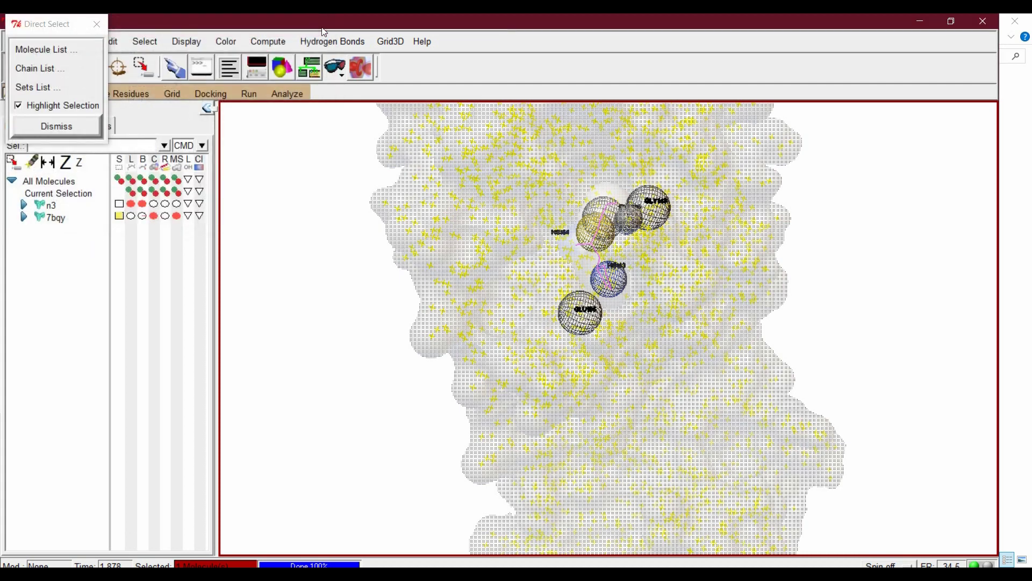
pyautogui.click(79, 127)
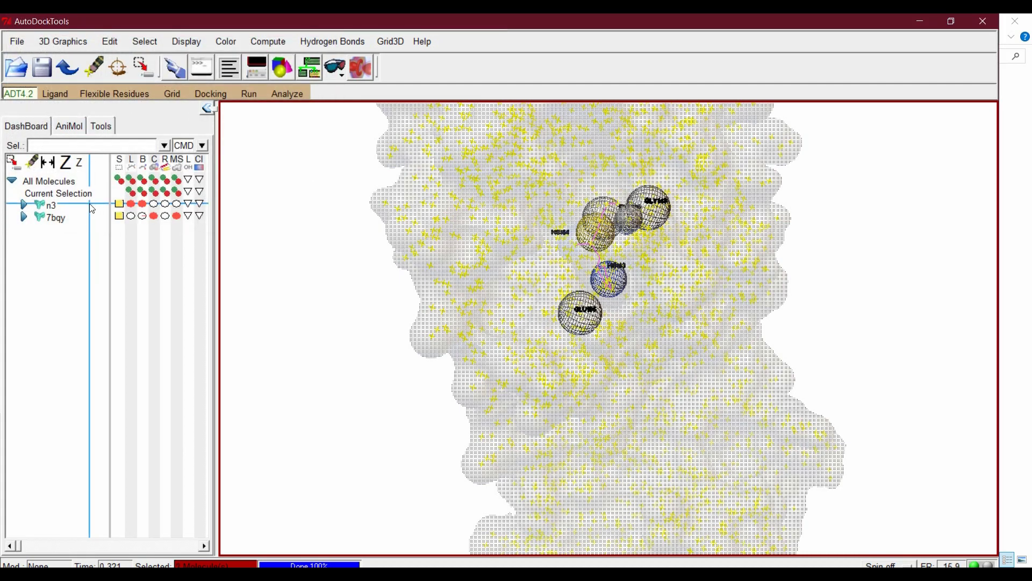
pyautogui.moveTo(93, 208); pyautogui.dragTo(53, 208)
# Delete the n3 ligand from the Dashboard, then start deleting 7bqy.
pyautogui.click(52, 208)
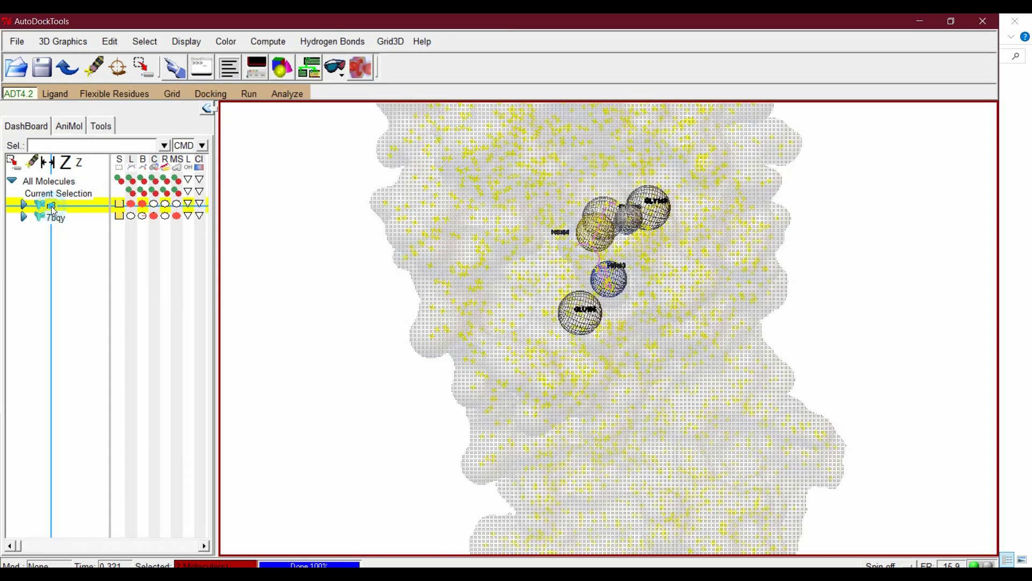
pyautogui.rightClick(51, 205)
pyautogui.click(105, 282)
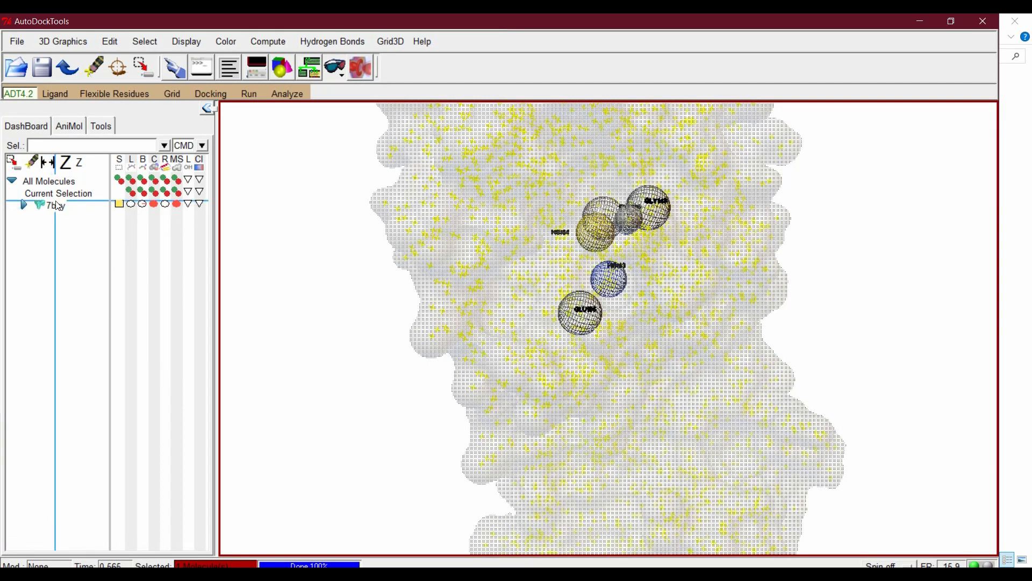
pyautogui.click(57, 206)
pyautogui.rightClick(57, 205)
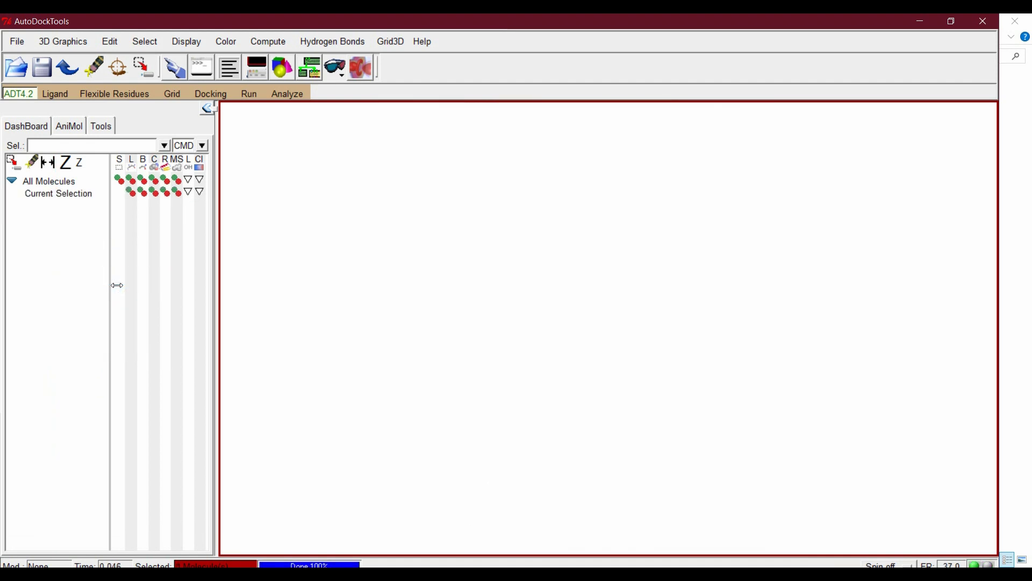
# Reload n3.dlg from the Autodock folder and dismiss the docked-conformations warning.
pyautogui.click(295, 97)
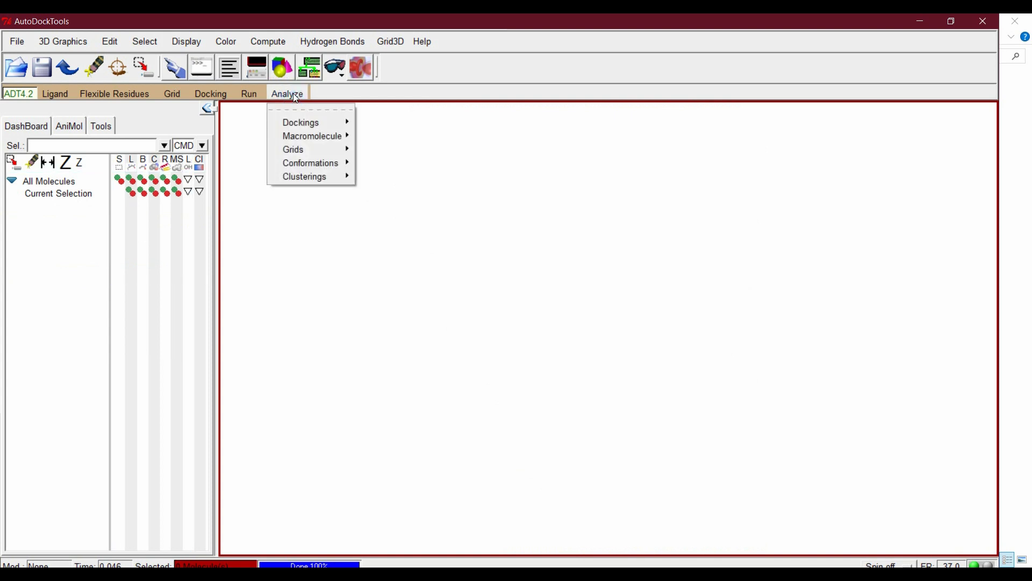
pyautogui.moveTo(312, 121)
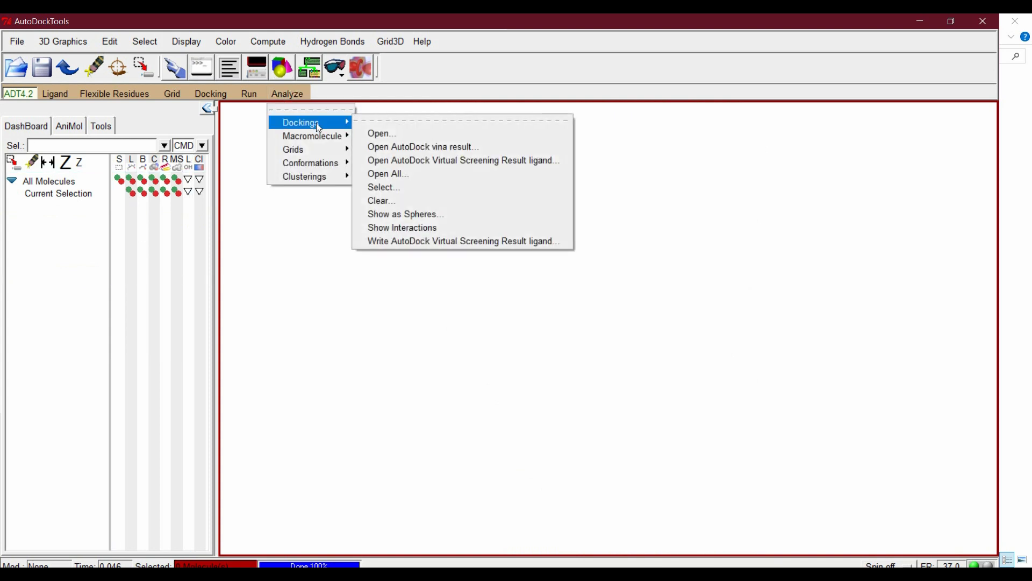
pyautogui.click(391, 135)
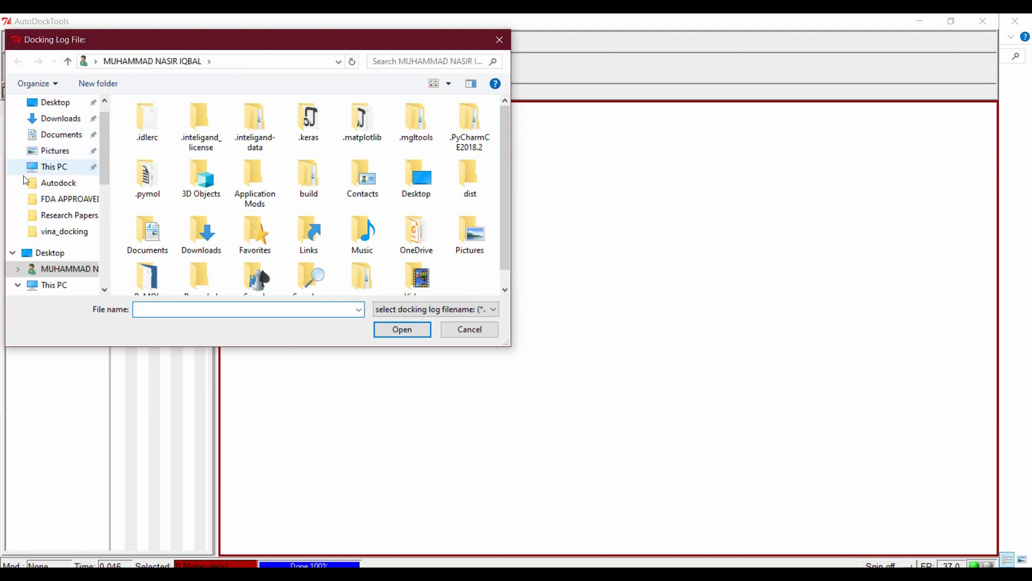
pyautogui.click(52, 183)
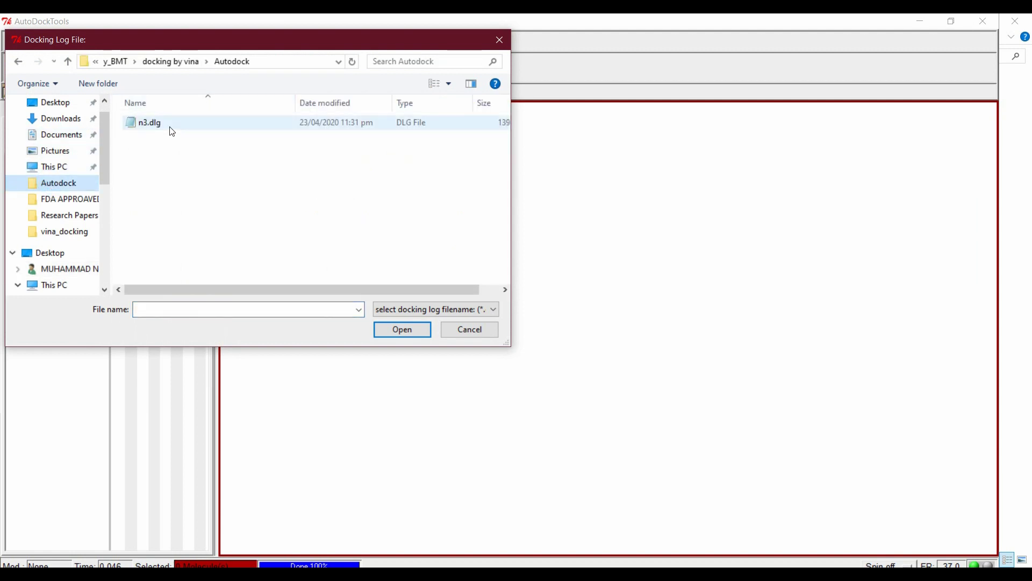
pyautogui.click(171, 124)
pyautogui.doubleClick(169, 126)
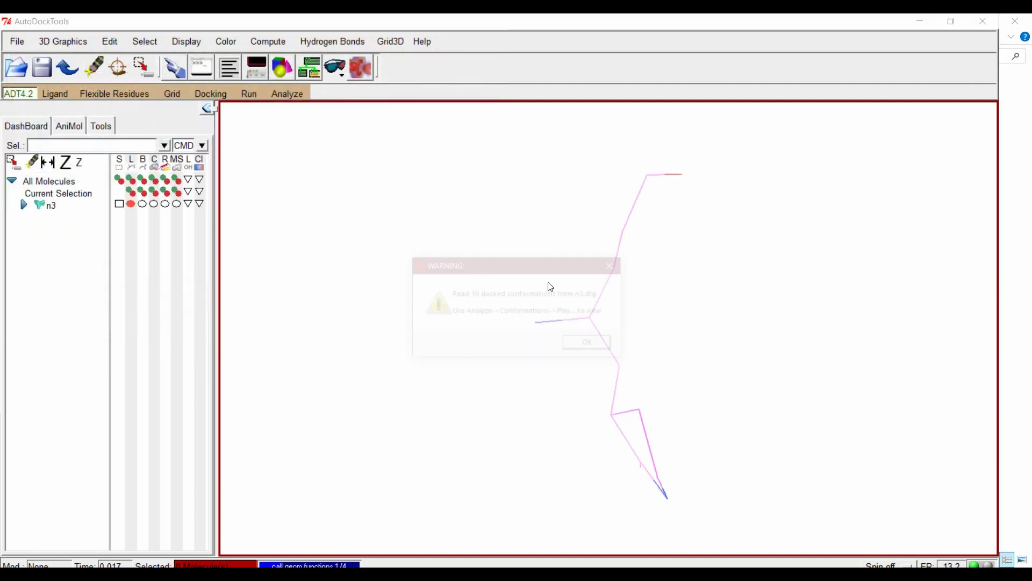
pyautogui.click(593, 343)
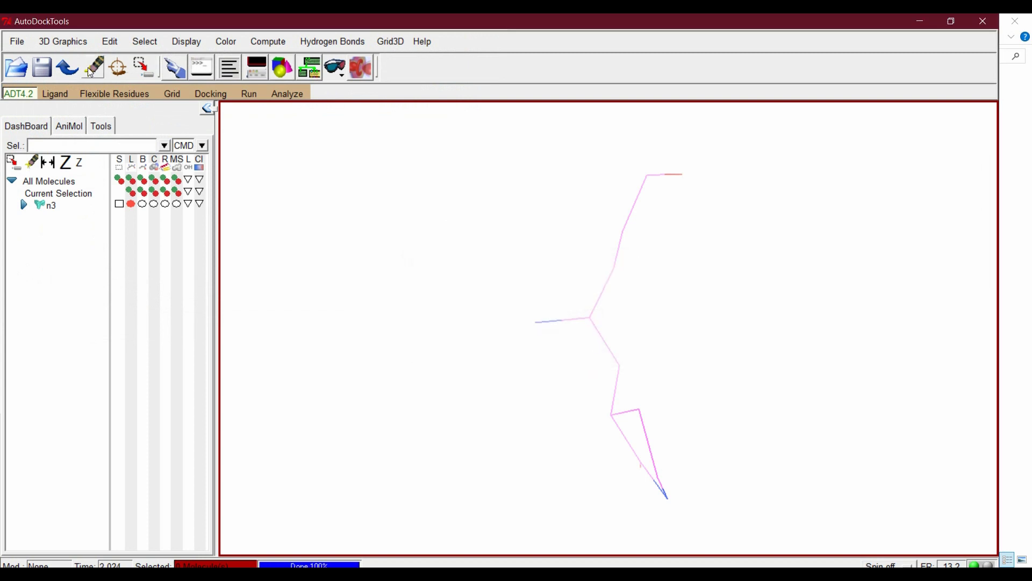
# Write the n3 ligand as a PDB file named 'ligand' on the Desktop.
pyautogui.click(14, 43)
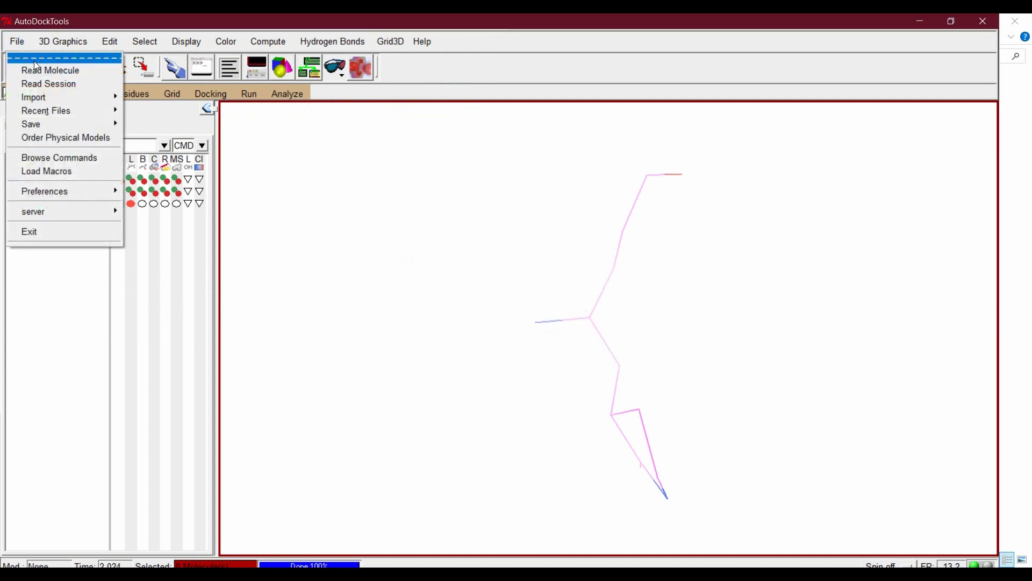
pyautogui.moveTo(82, 123)
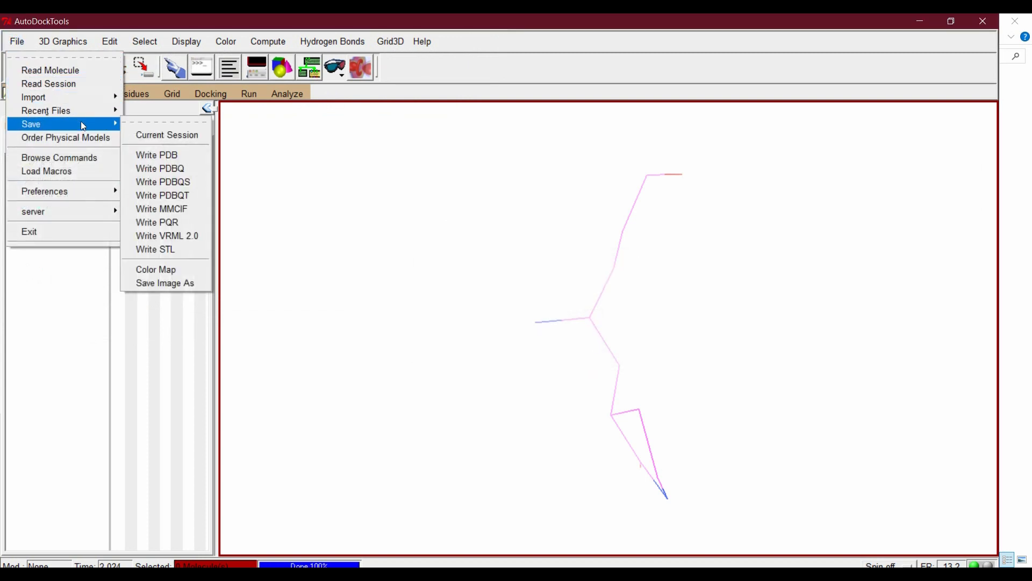
pyautogui.click(185, 158)
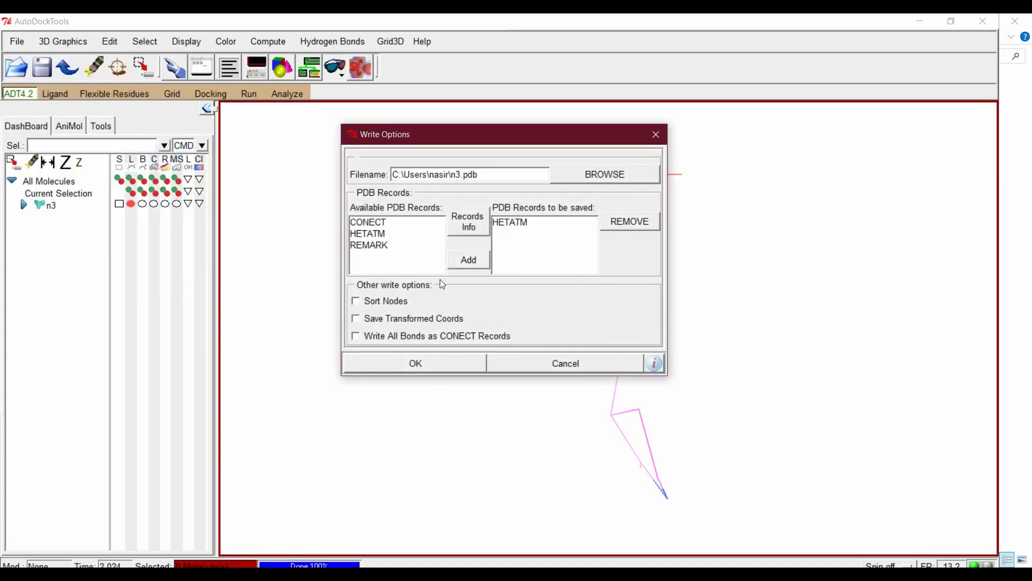
pyautogui.click(600, 177)
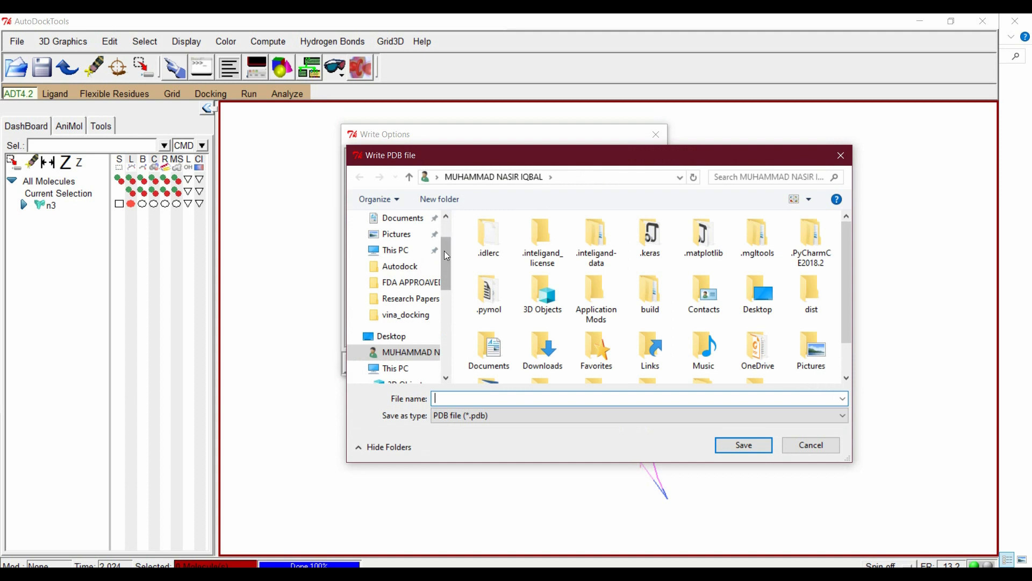
pyautogui.scroll(2, 396, 274)
pyautogui.click(397, 243)
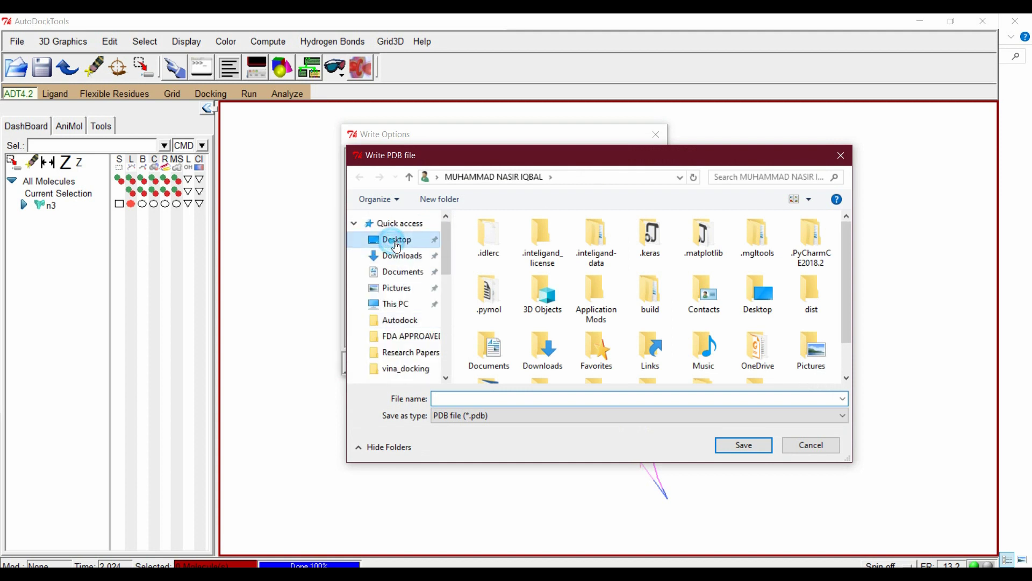
pyautogui.click(483, 402)
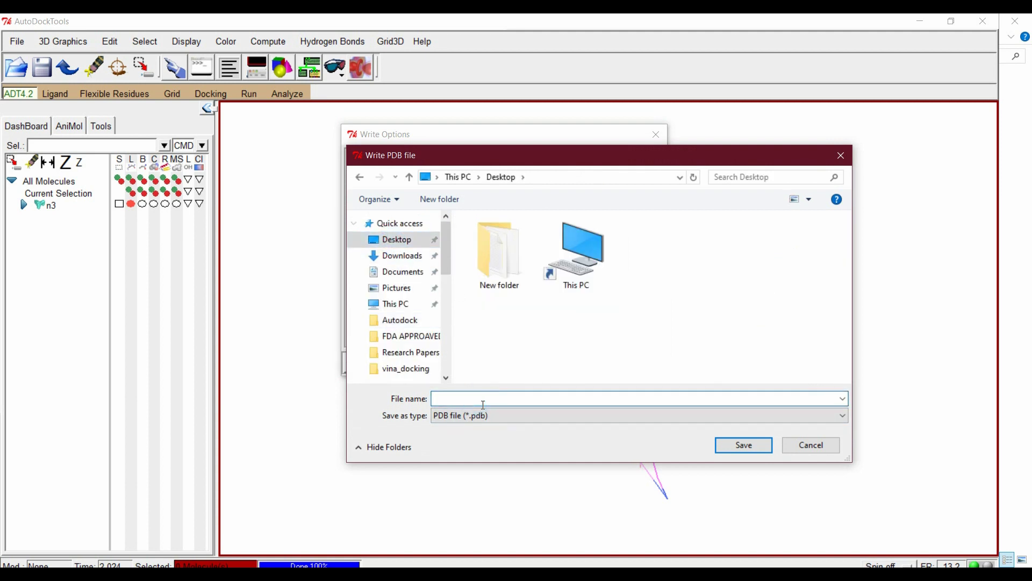
pyautogui.write('ligand')
pyautogui.press('Return')
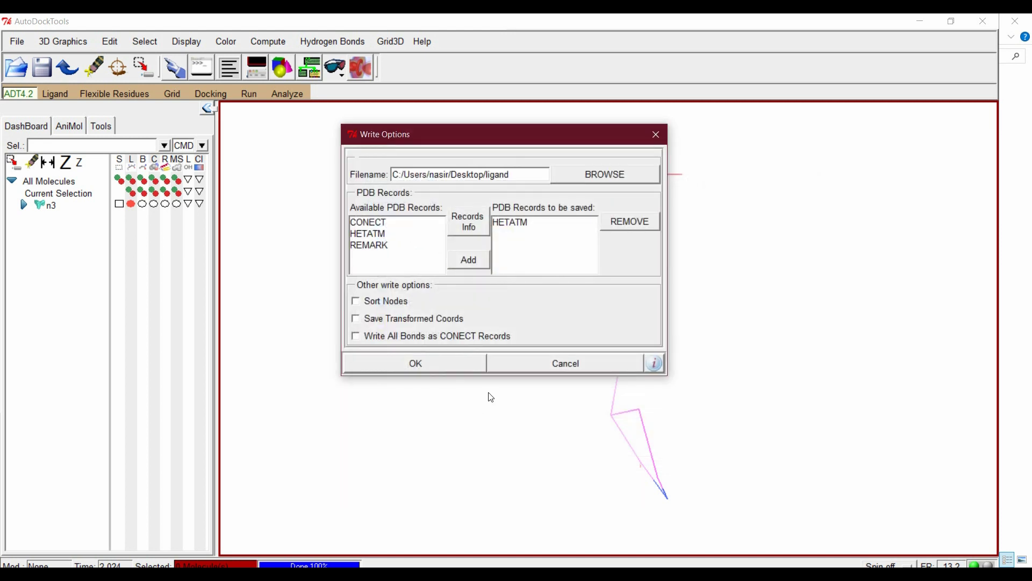
pyautogui.click(435, 365)
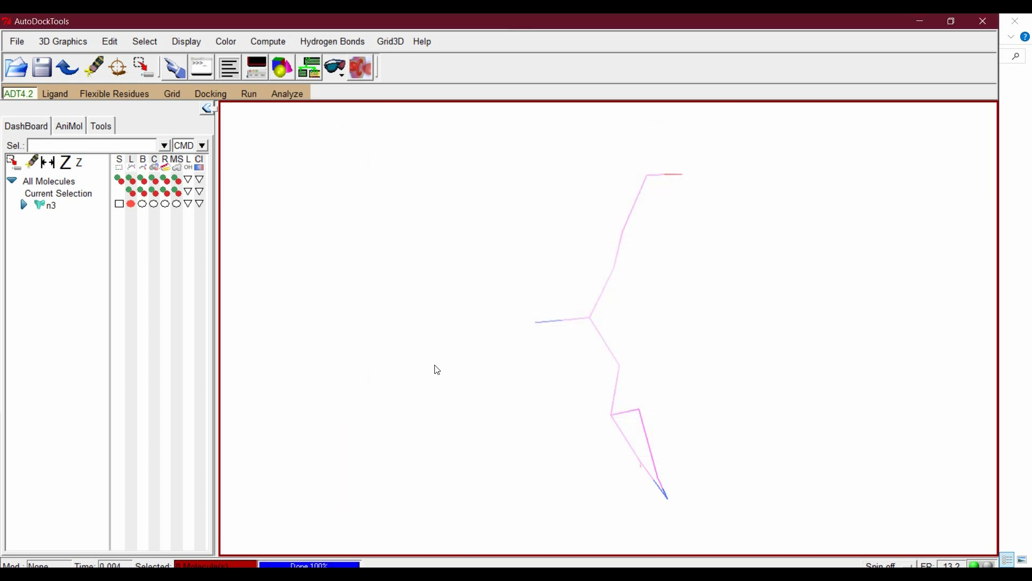
# Quit AutoDockTools and open 7bqy.pdb from the Autodock folder in PyMOL.
pyautogui.click(985, 23)
pyautogui.click(510, 346)
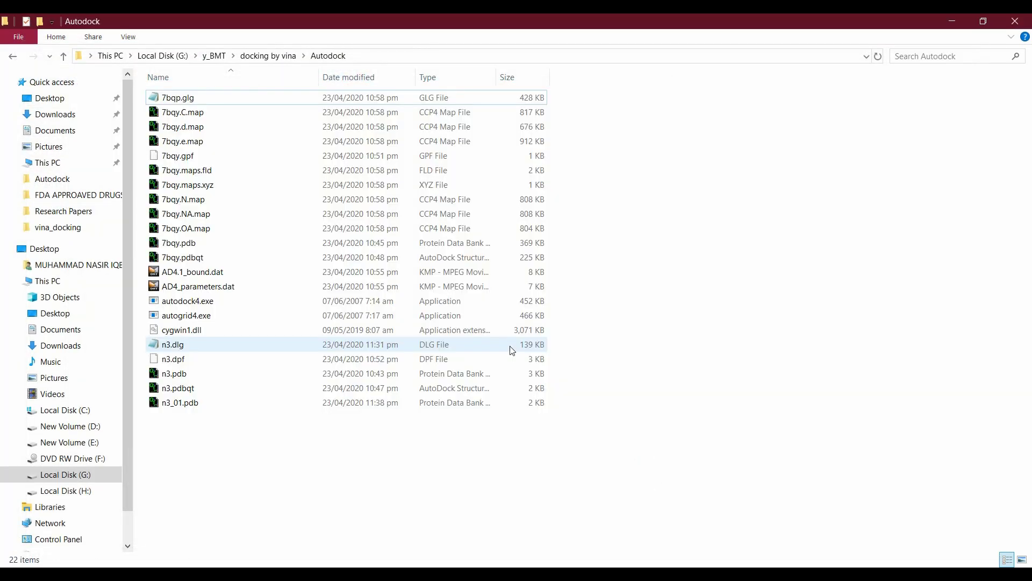
pyautogui.click(223, 242)
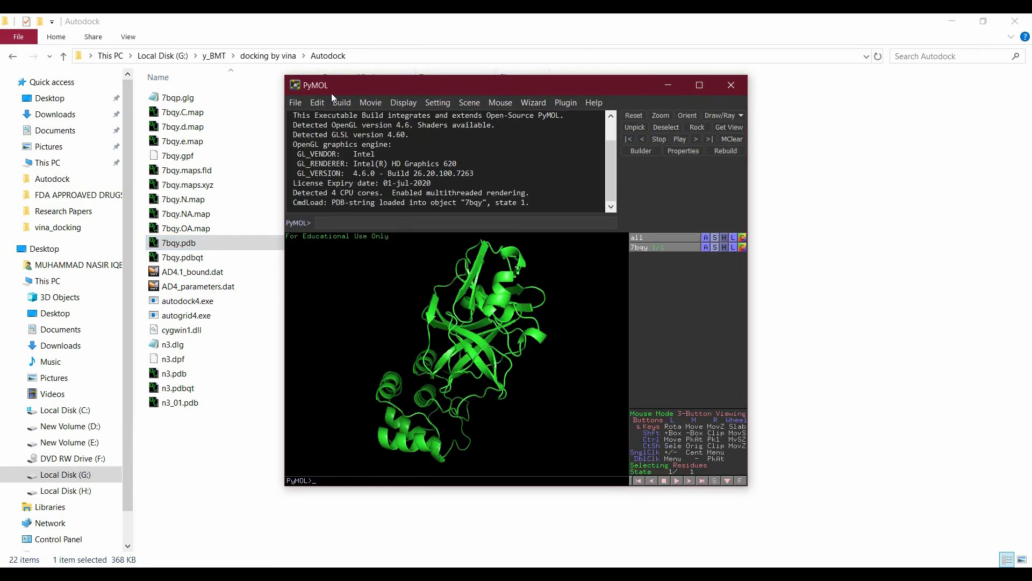
# Add ligand.pdb from the Desktop to the PyMOL scene as a cyan 'ligand' object.
pyautogui.click(296, 102)
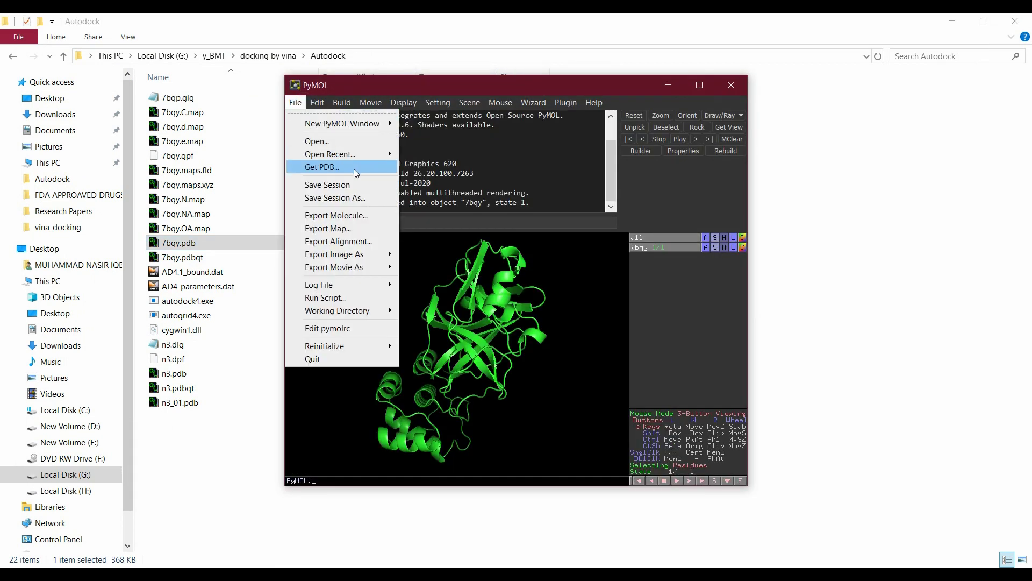
pyautogui.click(325, 142)
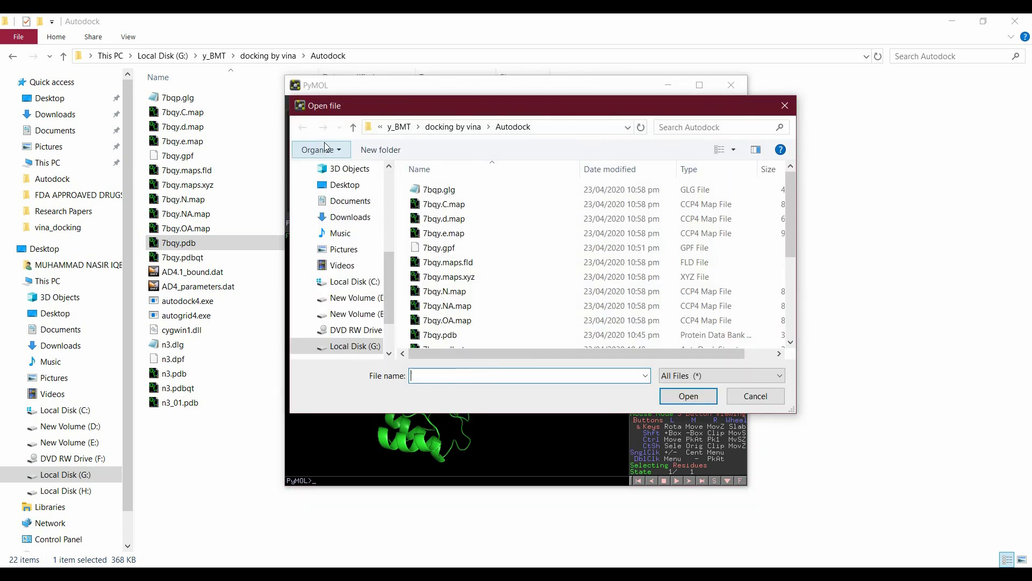
pyautogui.click(345, 185)
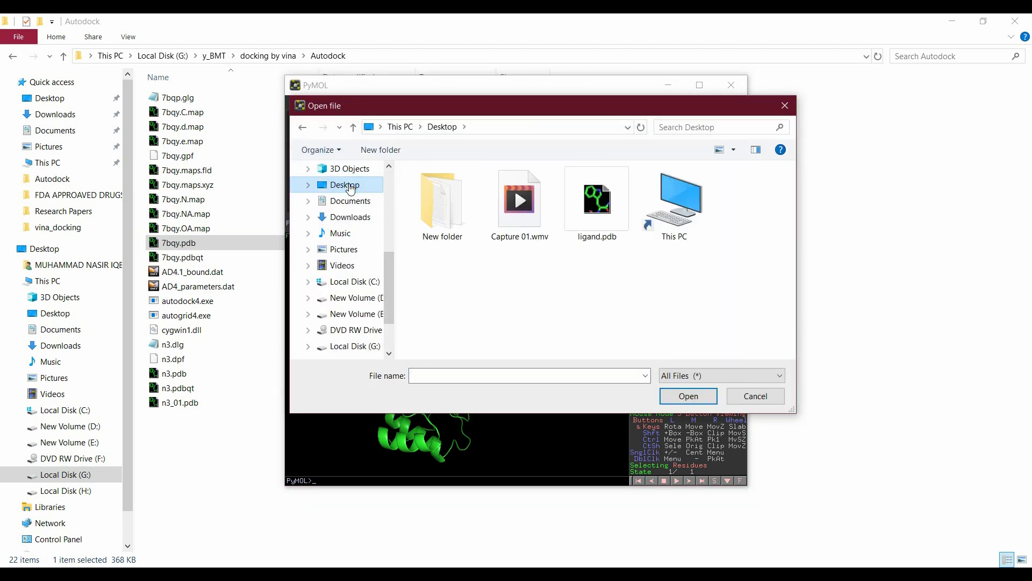
pyautogui.doubleClick(600, 207)
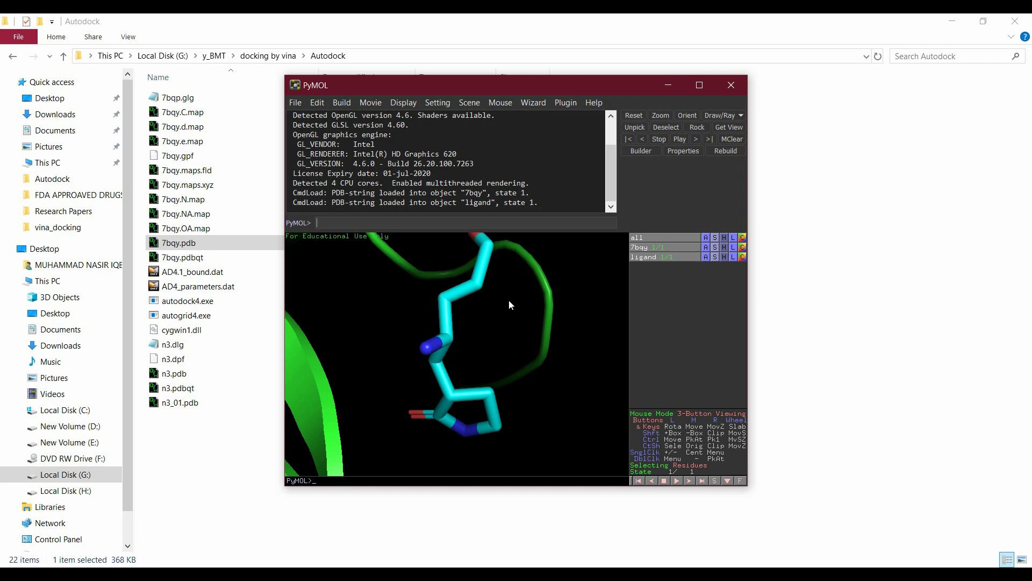
# Export the ligand and protein to the Desktop as lignad-protein_complex.pdb in PDB format.
pyautogui.click(293, 107)
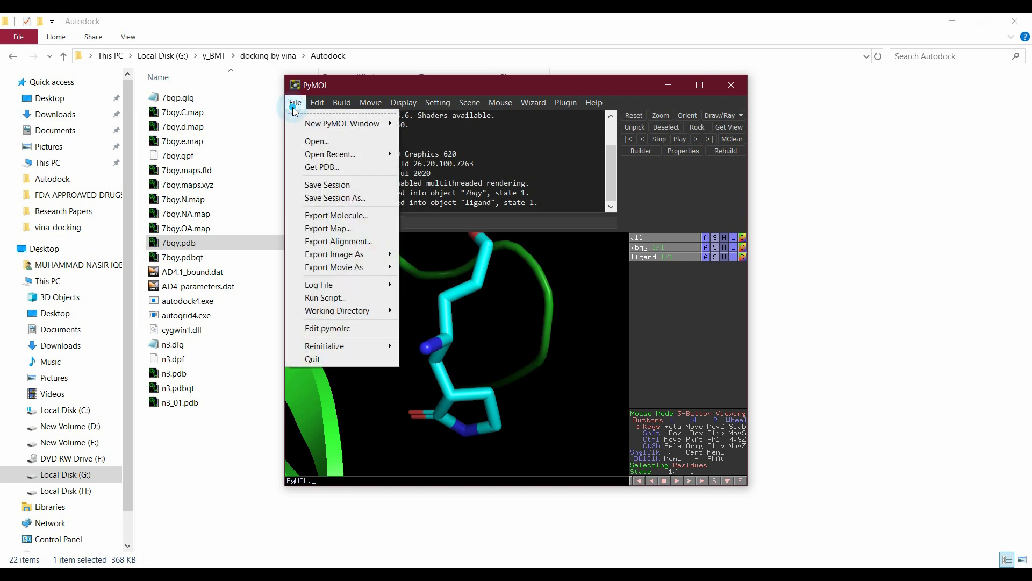
pyautogui.click(362, 218)
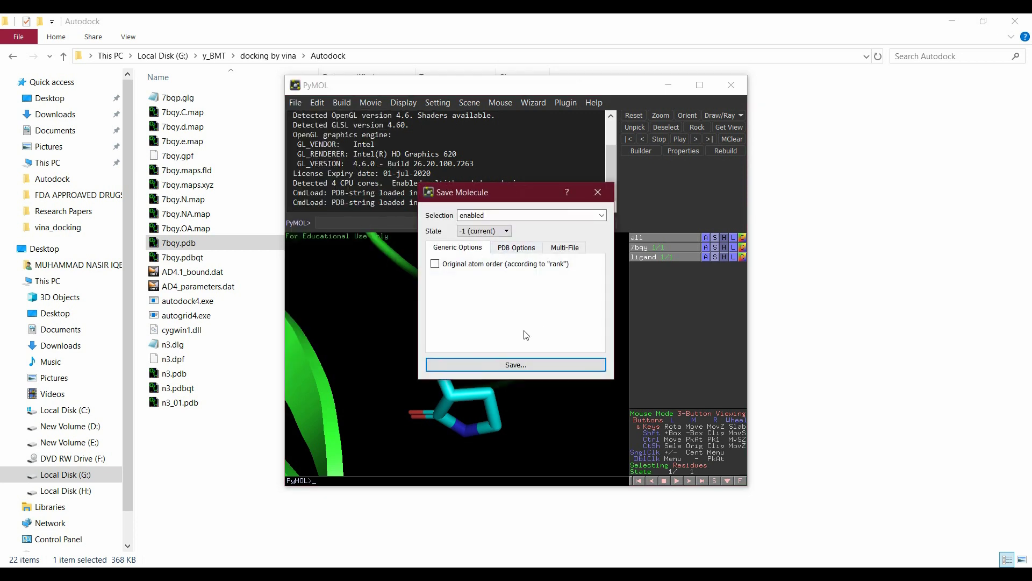
pyautogui.click(517, 364)
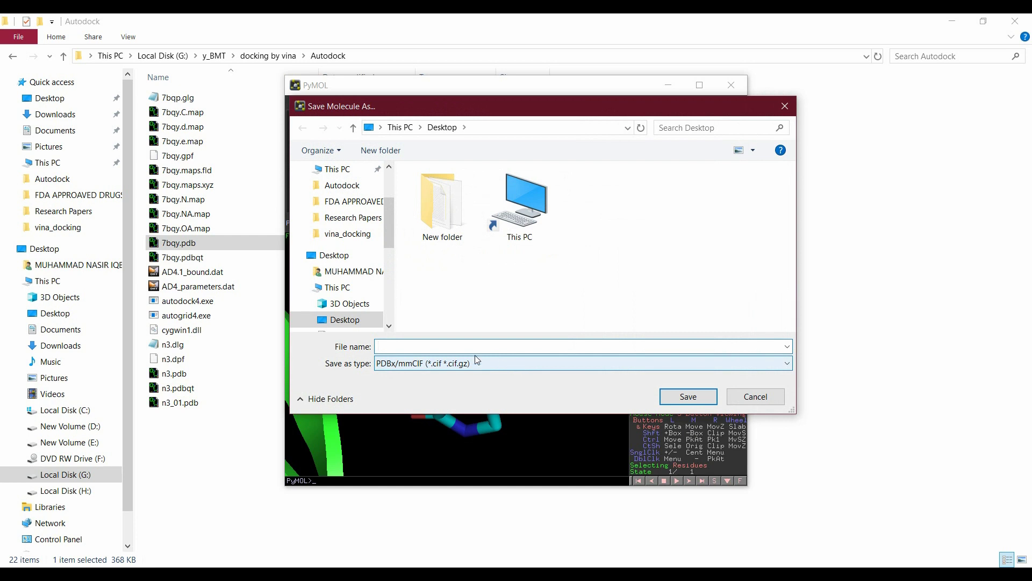
pyautogui.write('li')
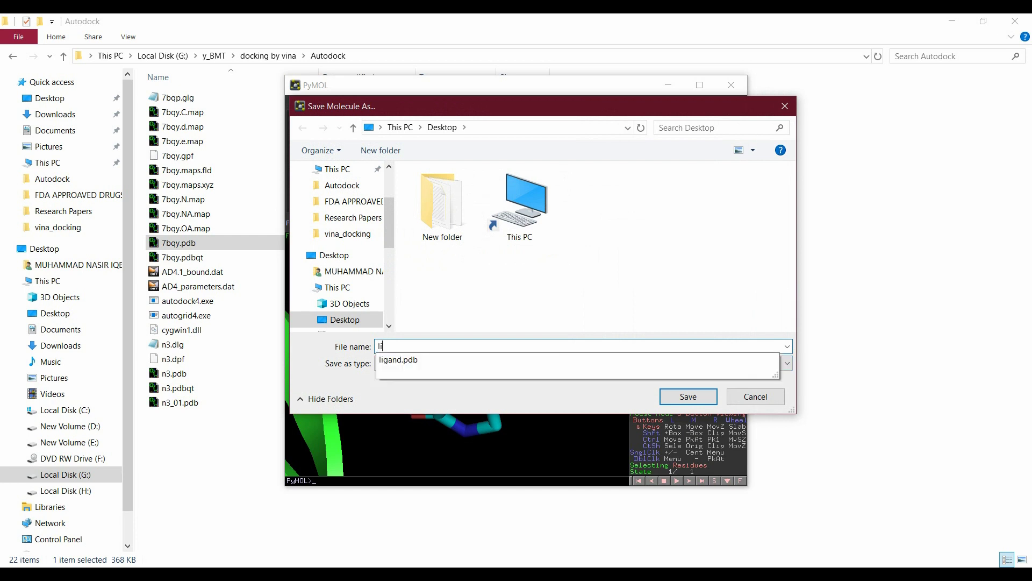
pyautogui.write('gnad-p')
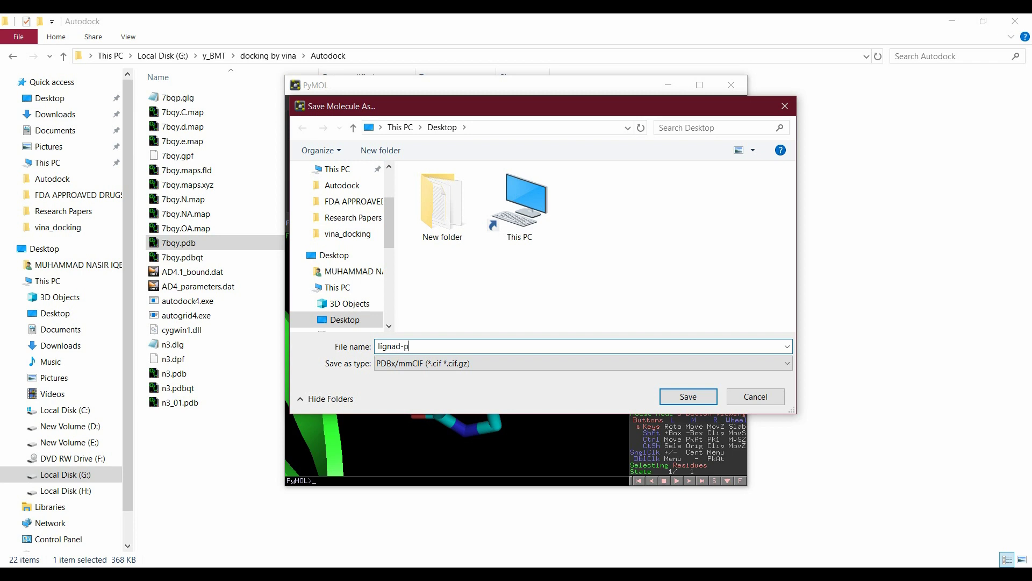
pyautogui.write('rotein_complex.pdb')
pyautogui.click(485, 360)
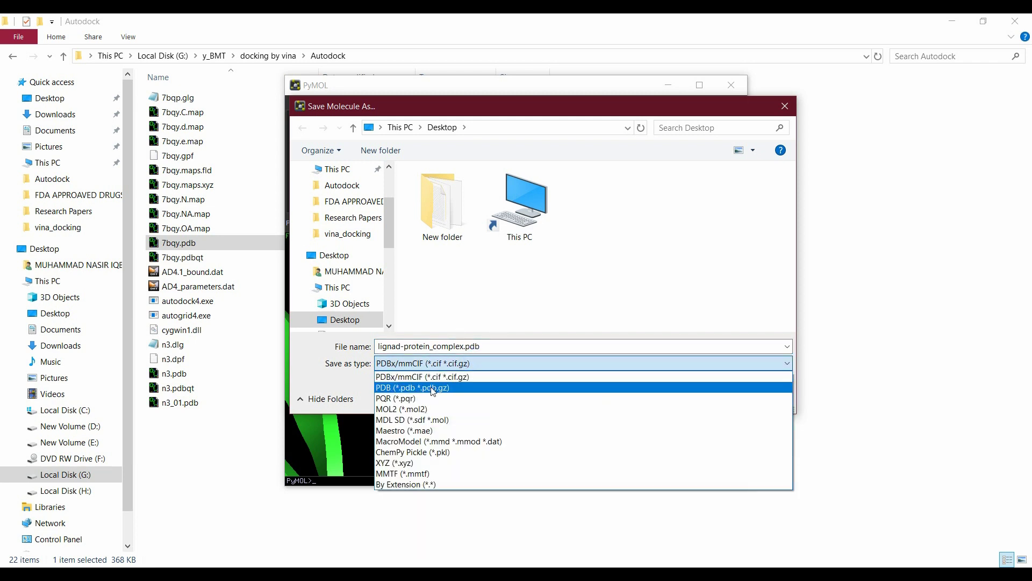
pyautogui.click(435, 388)
pyautogui.click(688, 397)
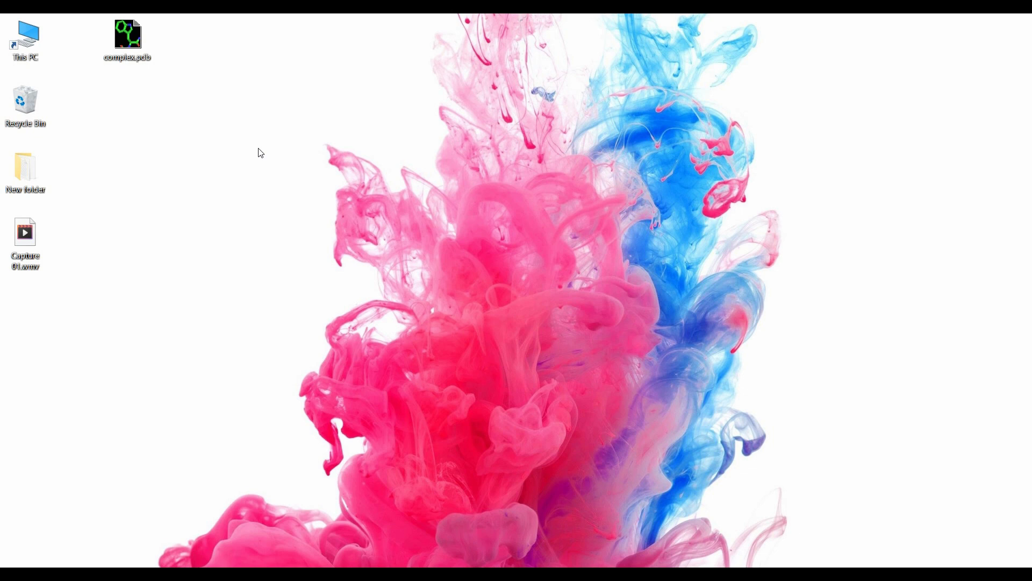
# Open complex.pdb from the desktop in a maximized PyMOL window and rotate the protein horizontally.
pyautogui.doubleClick(129, 41)
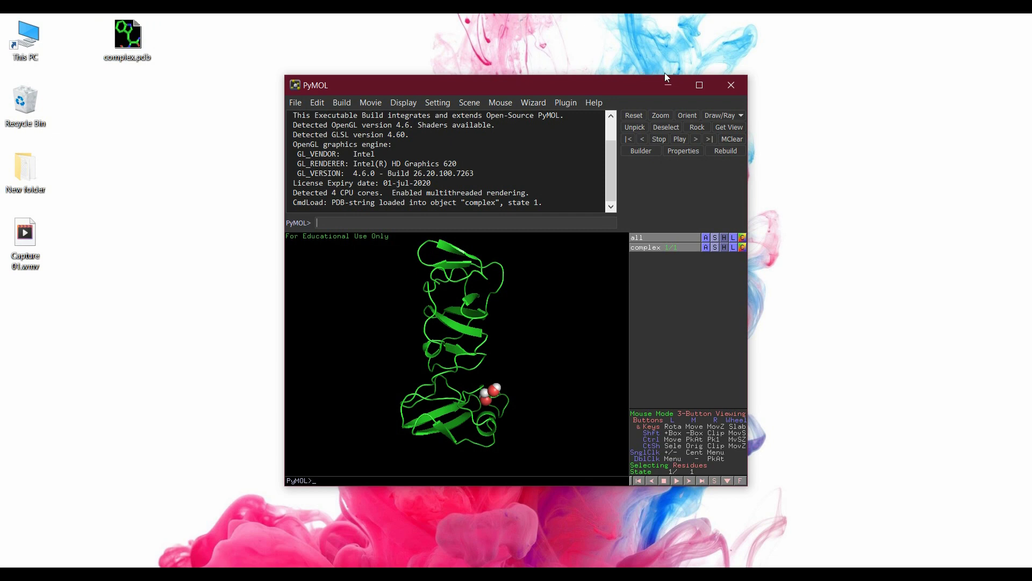
pyautogui.click(702, 85)
pyautogui.click(524, 353)
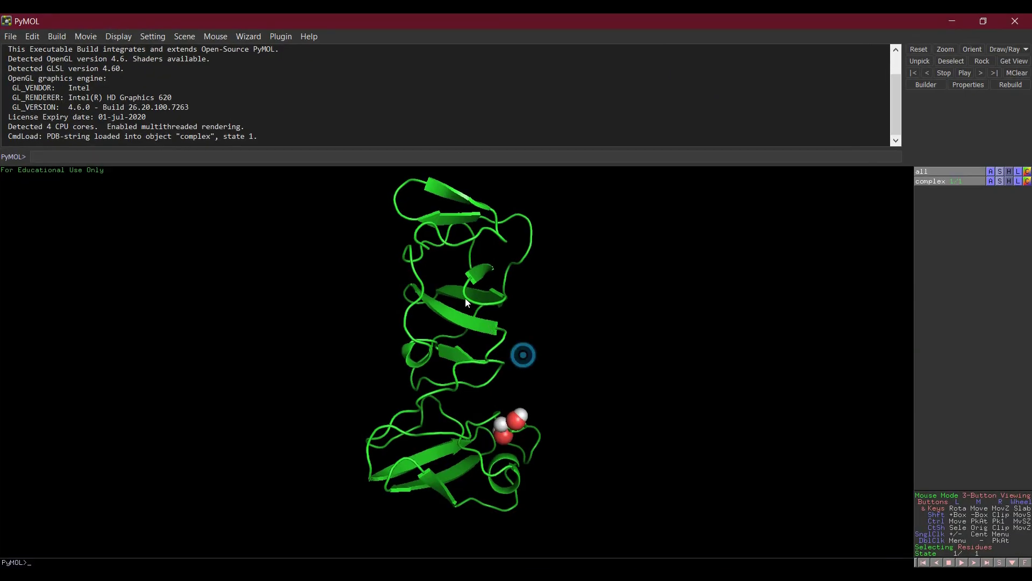
pyautogui.moveTo(476, 271); pyautogui.dragTo(326, 366)
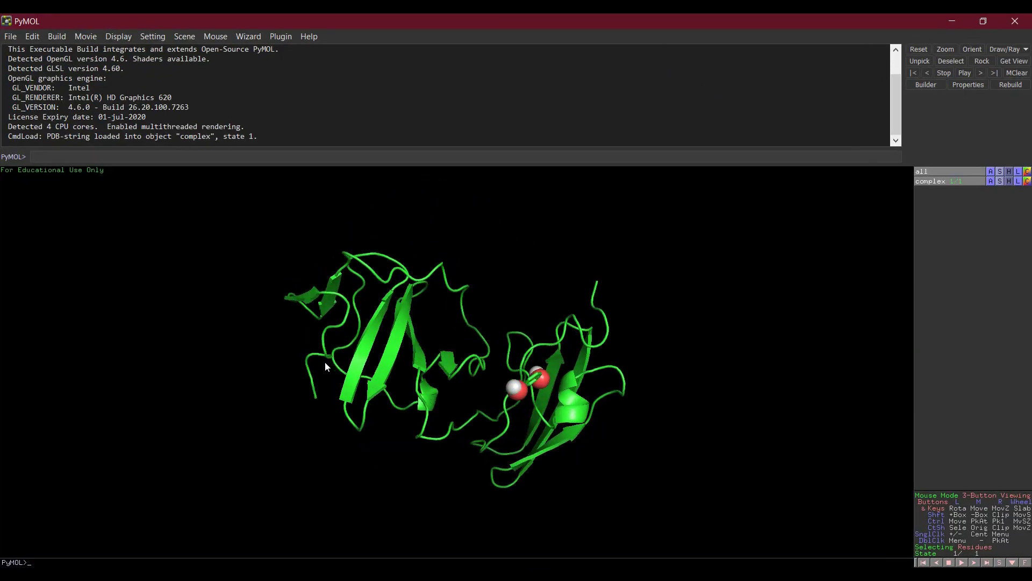
# Apply the preset > ligand sites > cartoon display to show the pocket and polar contacts.
pyautogui.click(989, 172)
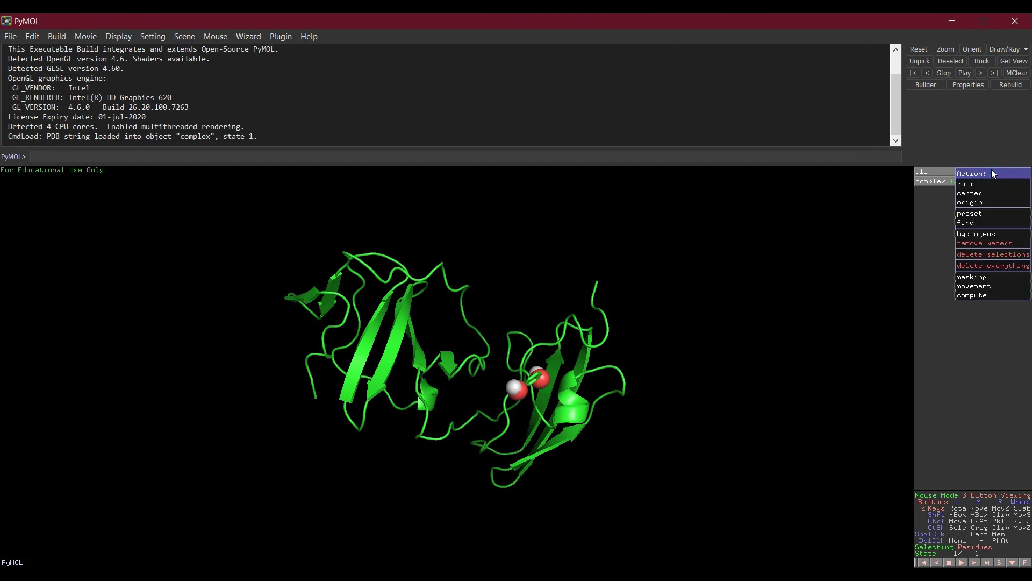
pyautogui.moveTo(992, 217)
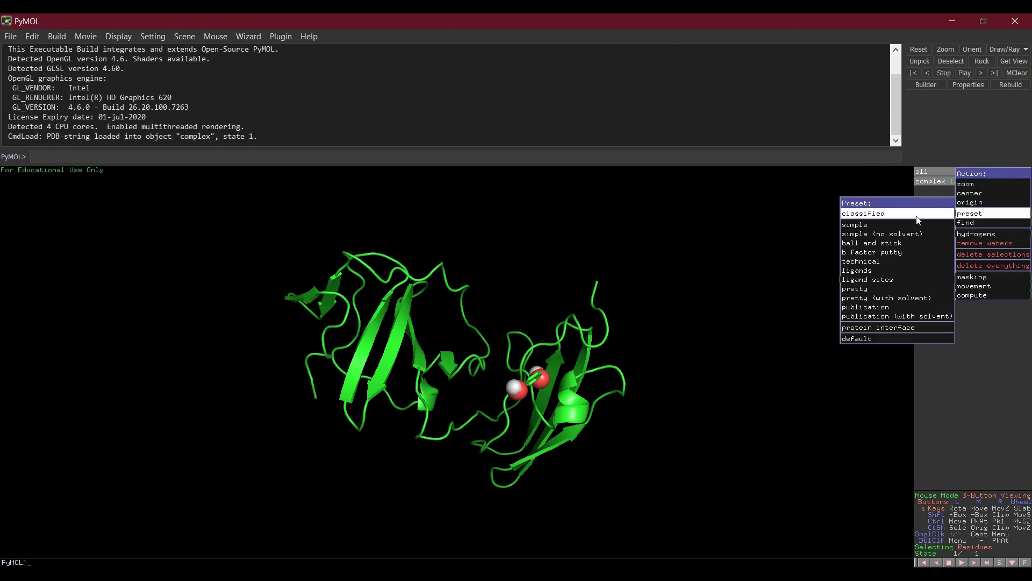
pyautogui.moveTo(894, 281)
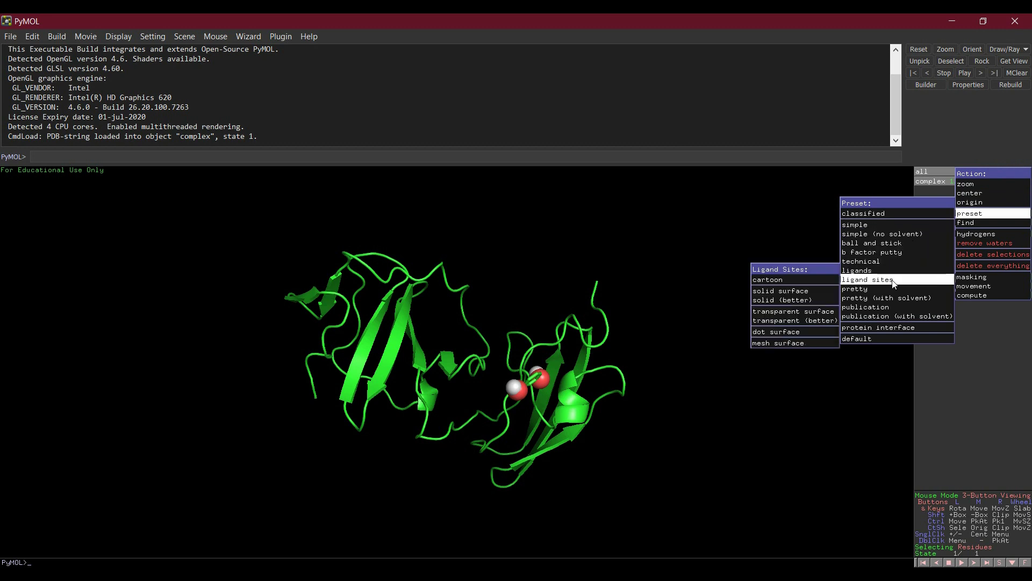
pyautogui.click(790, 283)
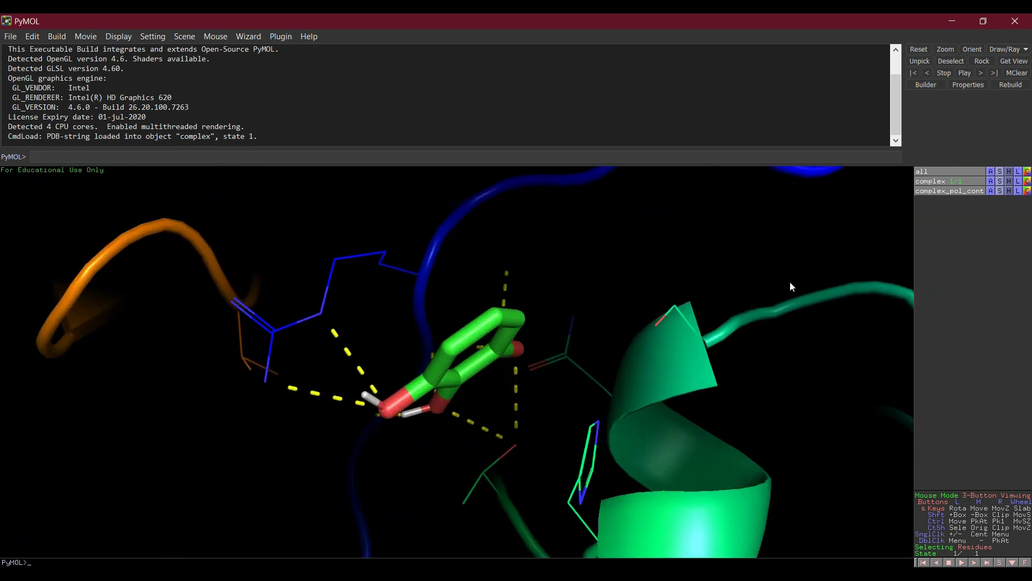
# Rotate the view around the ligand to see its polar contacts from the other side.
pyautogui.moveTo(501, 330); pyautogui.dragTo(502, 302)
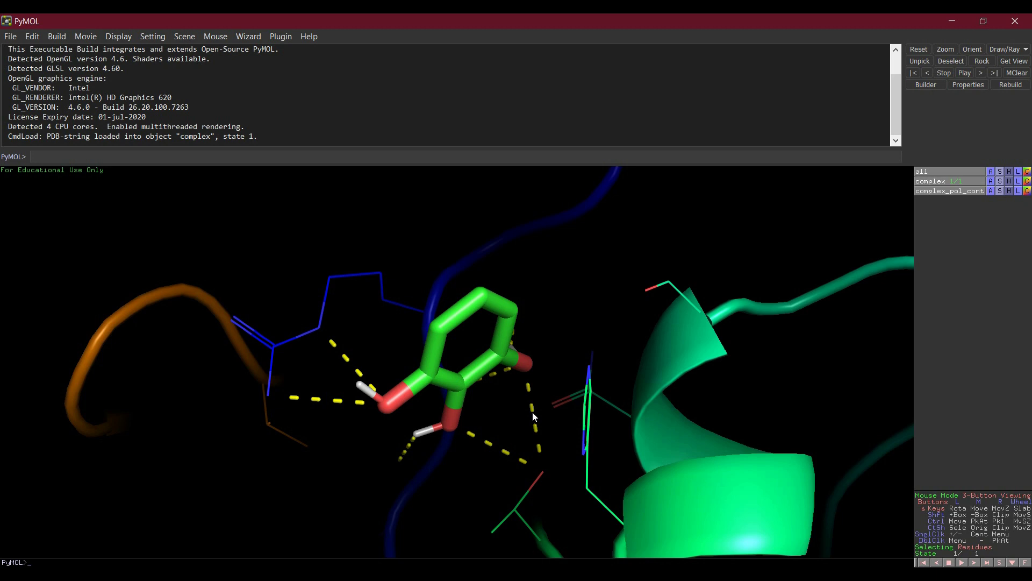
pyautogui.moveTo(533, 413); pyautogui.dragTo(434, 391)
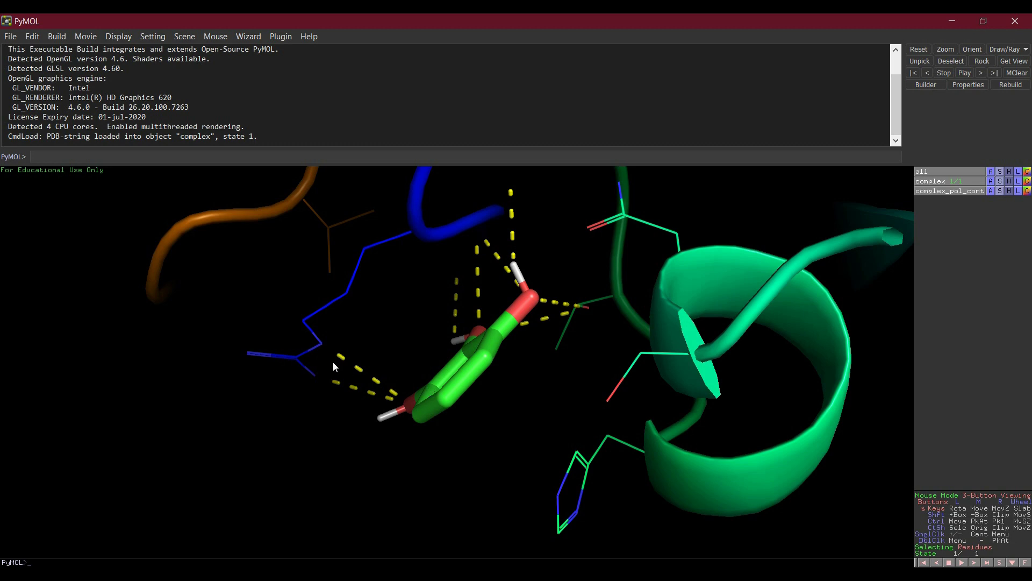
# Pick ARG41 and THR87 beside the ligand, rotating the view to inspect them.
pyautogui.click(322, 344)
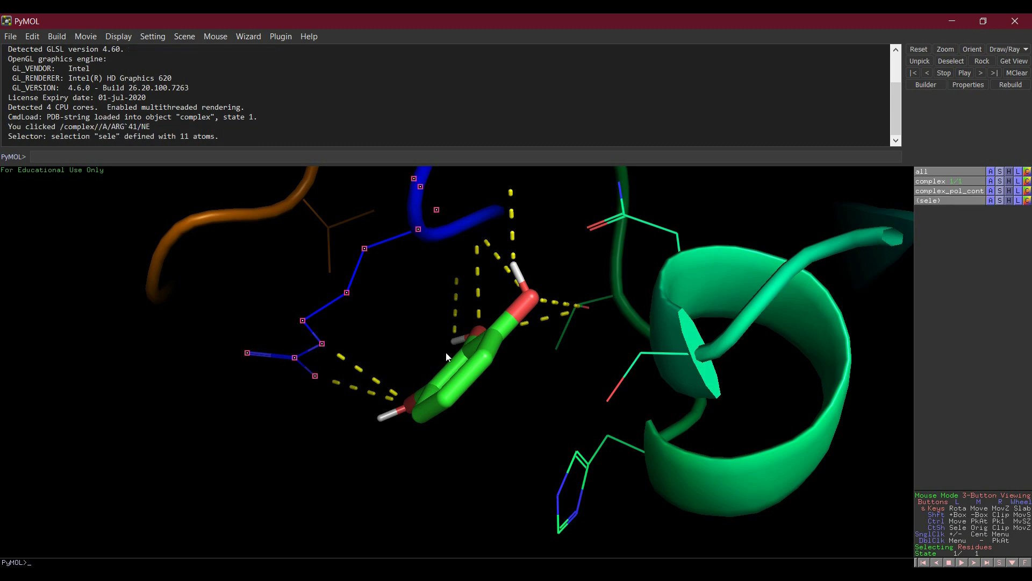
pyautogui.moveTo(448, 320); pyautogui.dragTo(579, 309)
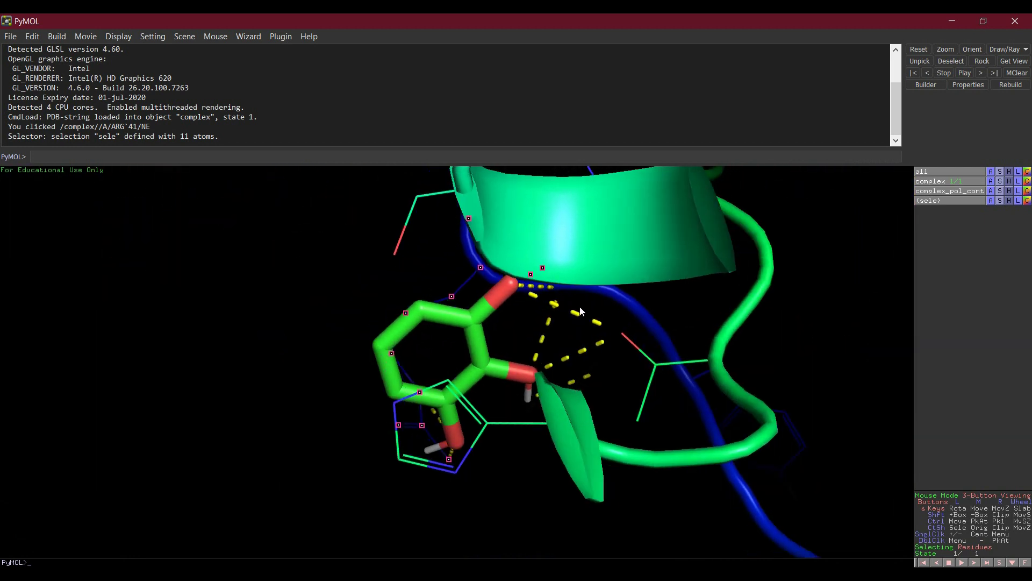
pyautogui.click(623, 334)
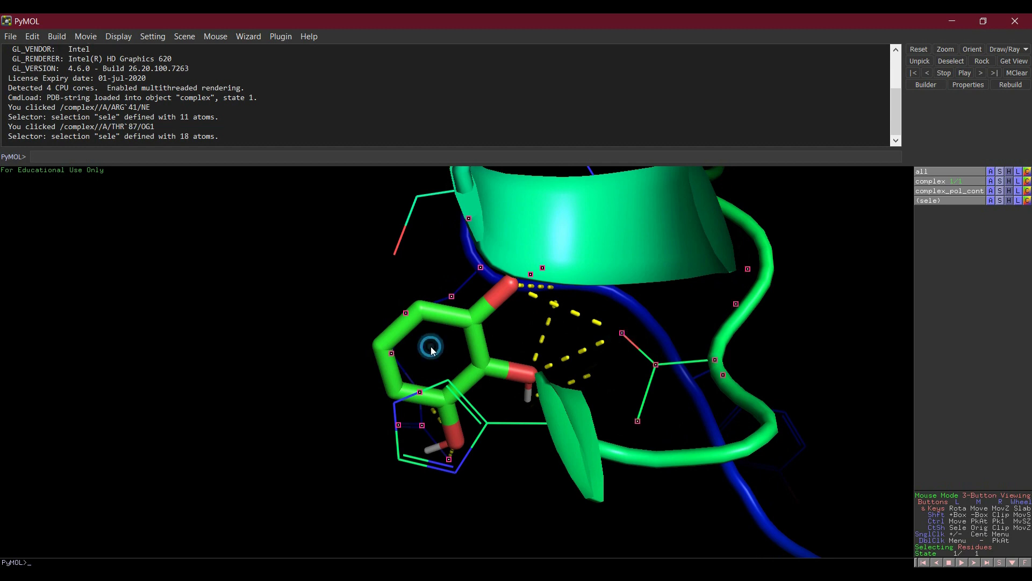
pyautogui.moveTo(431, 346); pyautogui.dragTo(491, 408)
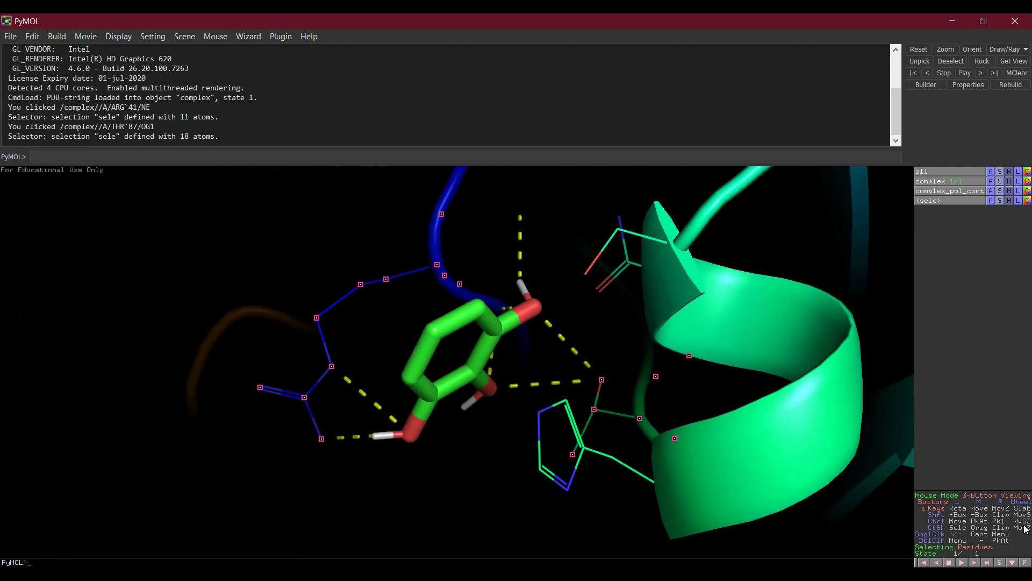
# Show the residue sequence above the view and clear the residue selection.
pyautogui.click(1000, 562)
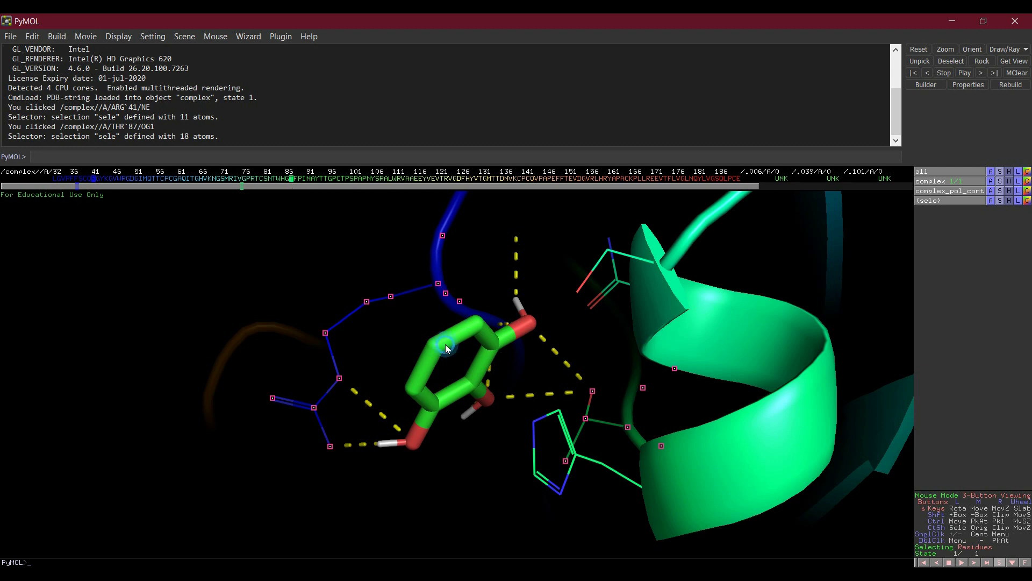
pyautogui.moveTo(445, 344); pyautogui.dragTo(486, 369)
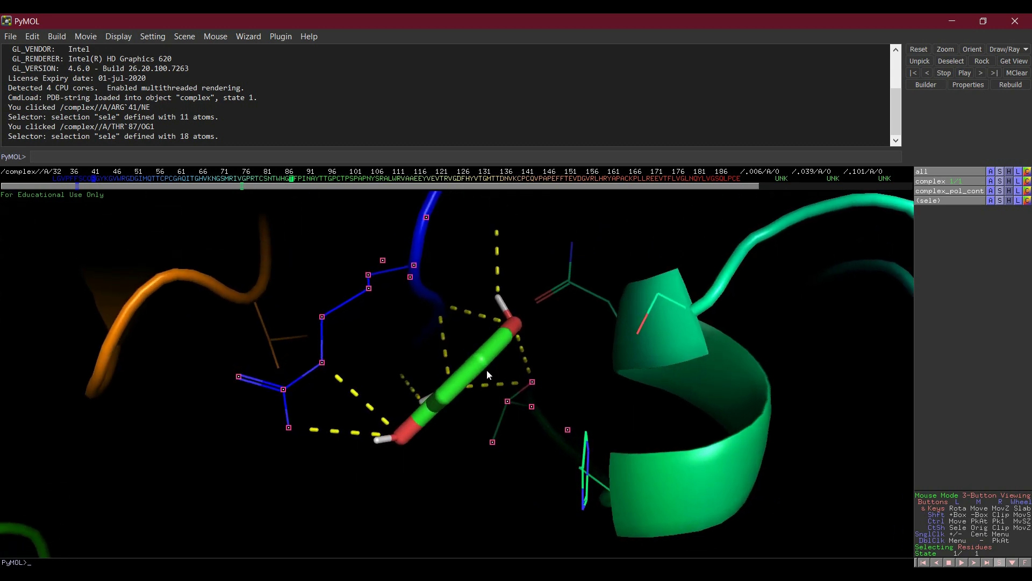
pyautogui.click(435, 476)
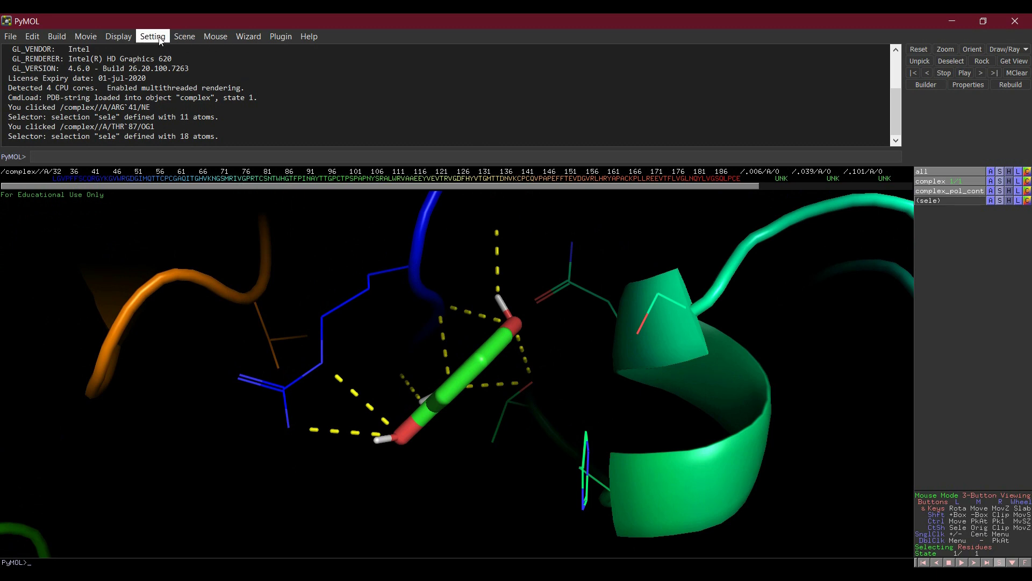
pyautogui.click(249, 36)
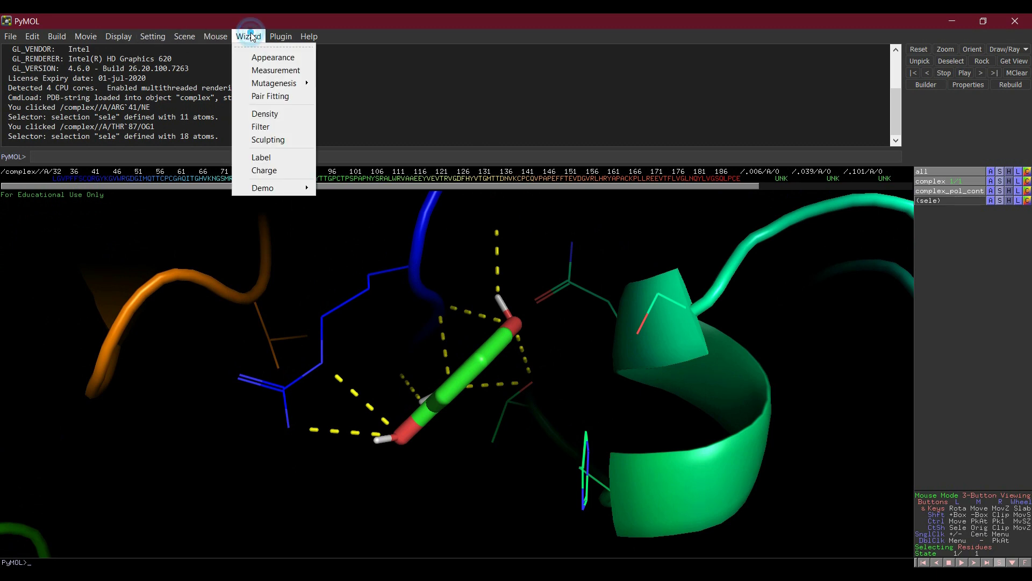
# Measure the ligand oxygen to ARG41 NE (3.1 Å) and NH2 (3.3 Å) using the Measurement wizard.
pyautogui.click(293, 72)
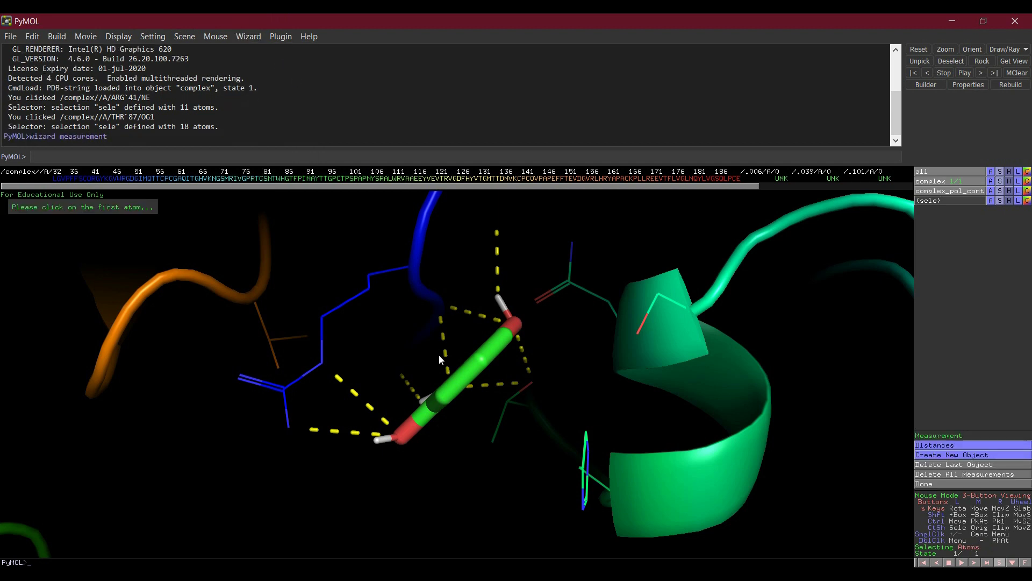
pyautogui.moveTo(405, 436); pyautogui.dragTo(435, 441)
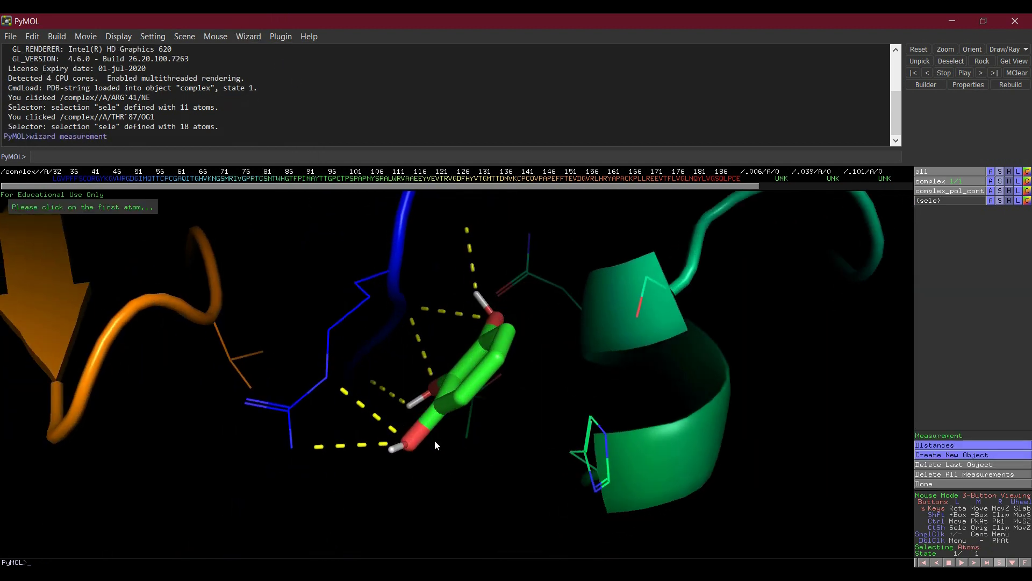
pyautogui.click(407, 445)
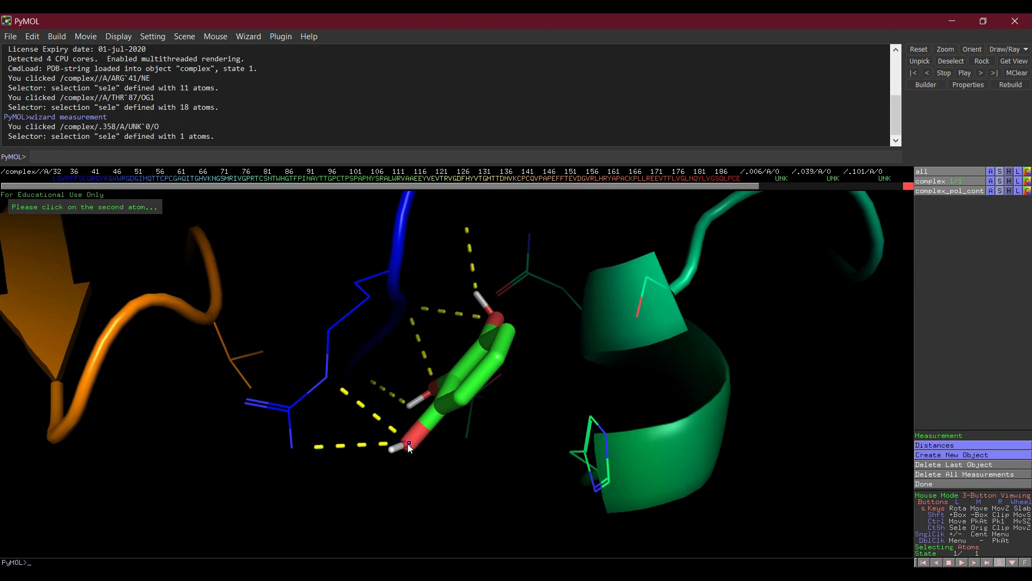
pyautogui.click(327, 377)
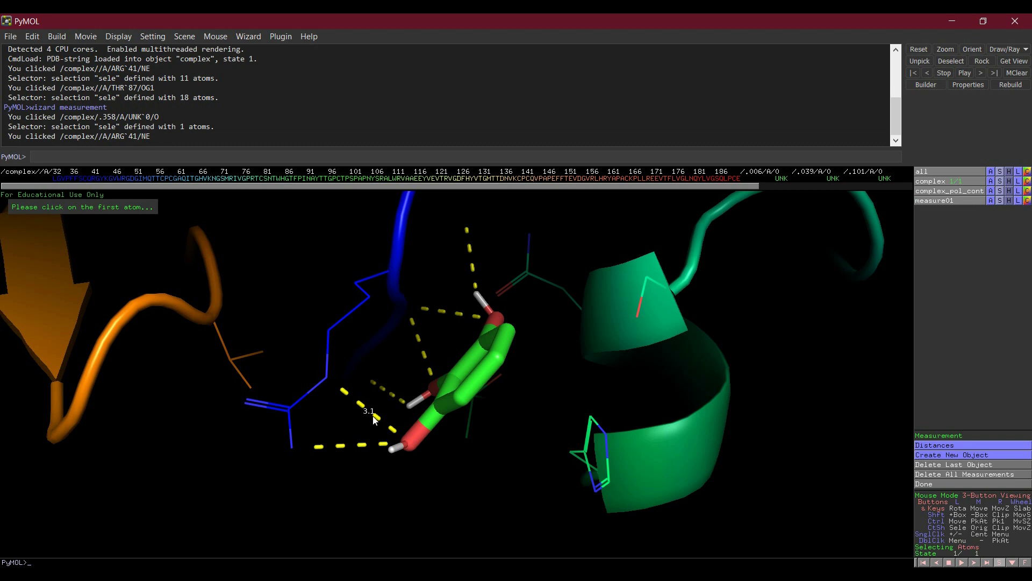
pyautogui.click(405, 446)
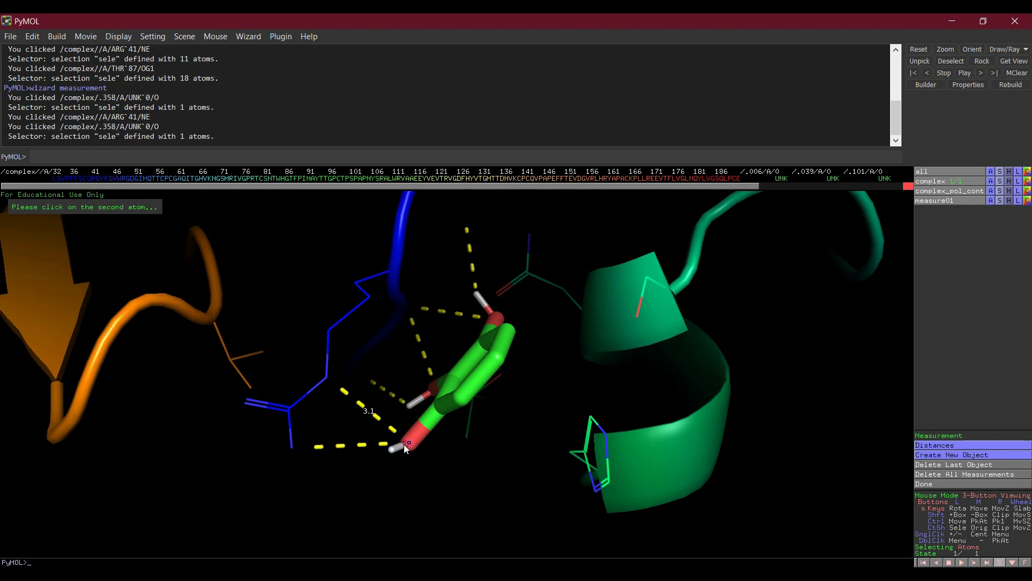
pyautogui.click(292, 448)
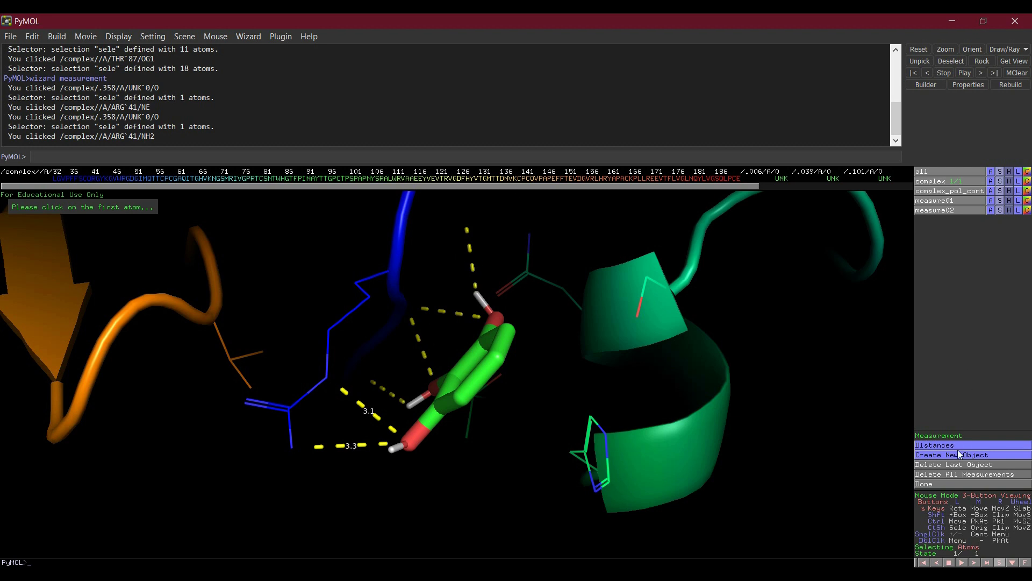
pyautogui.click(943, 484)
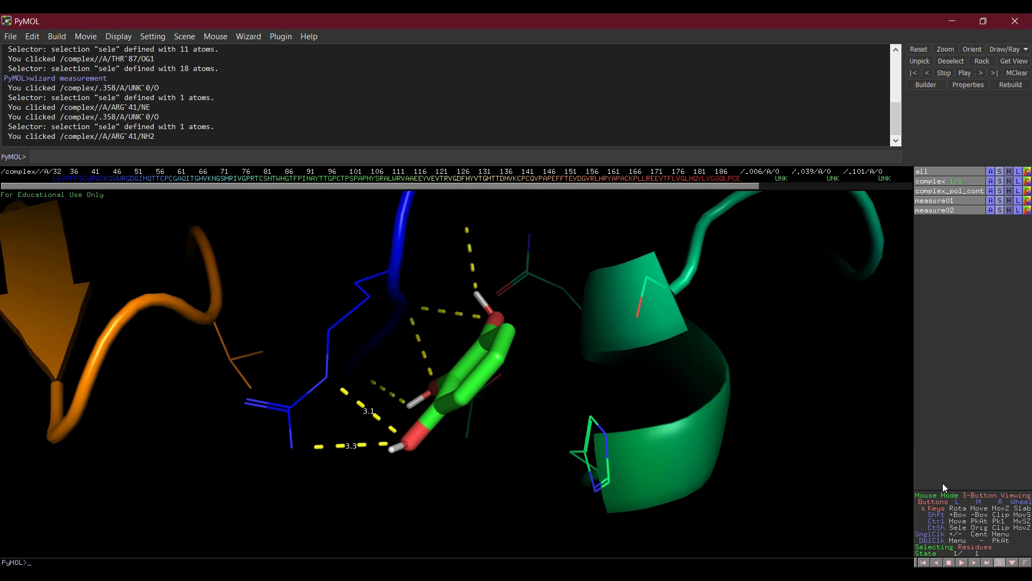
pyautogui.click(1000, 182)
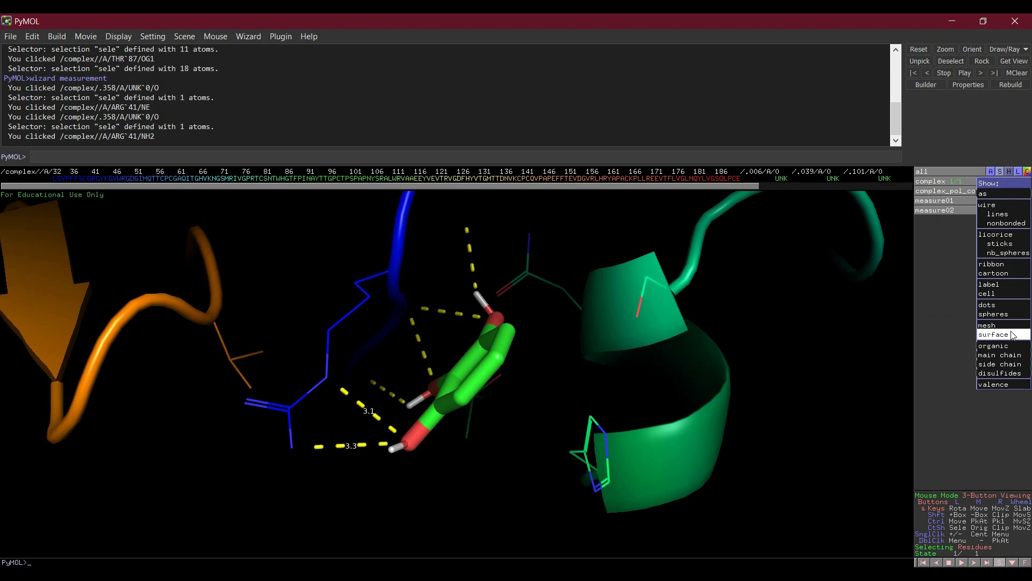
# Show the complex as a molecular surface and rotate it to view the ligand pocket.
pyautogui.click(994, 334)
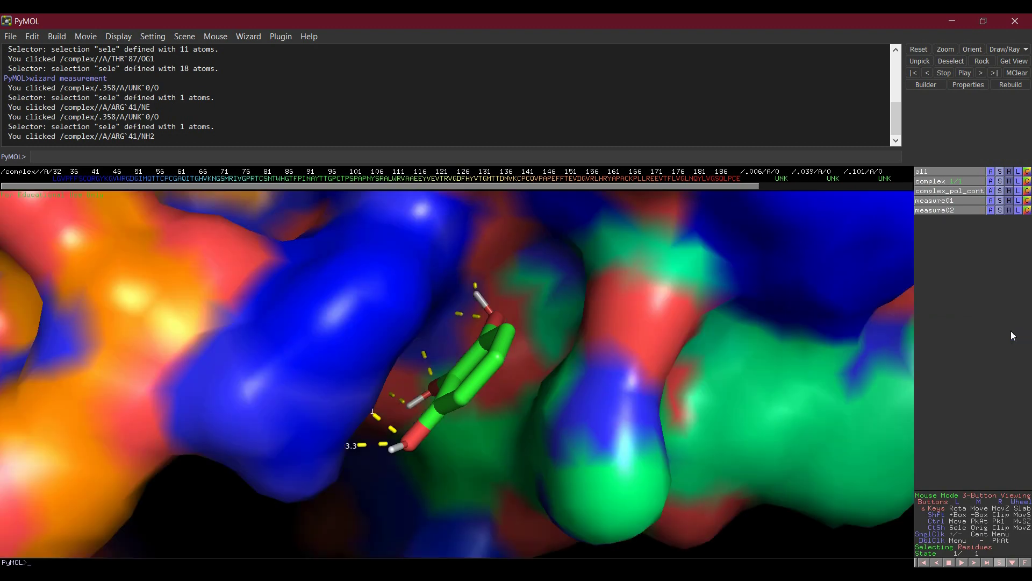
pyautogui.moveTo(395, 295); pyautogui.dragTo(415, 292)
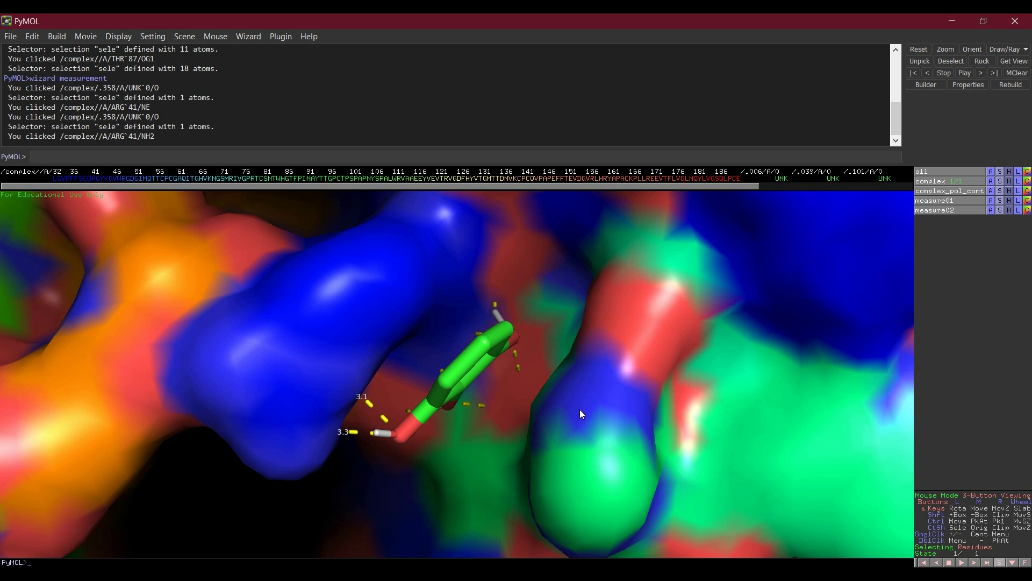
pyautogui.moveTo(580, 409); pyautogui.dragTo(581, 383)
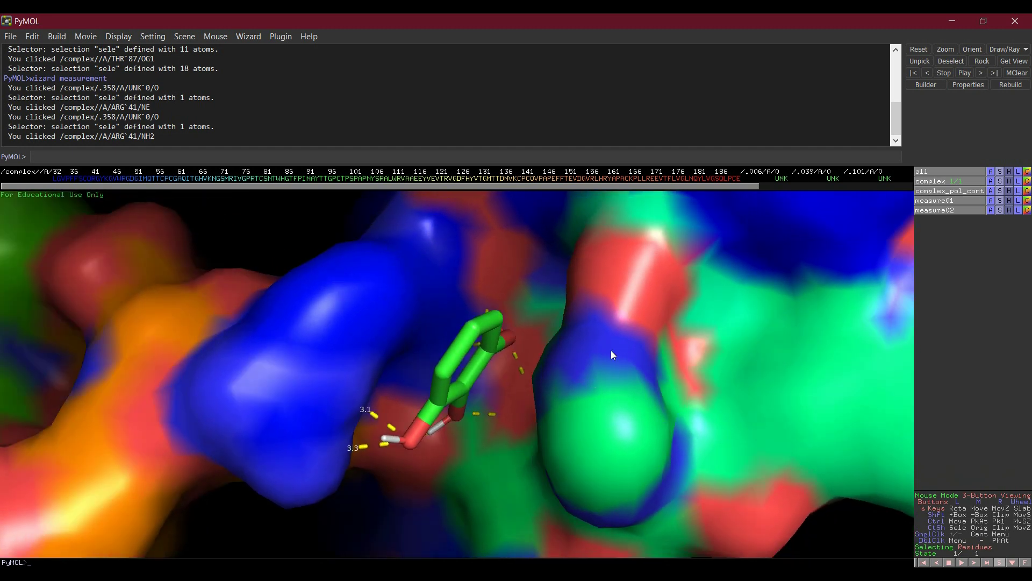
# Close PyMOL and launch Discovery Studio 2020 Client by searching 'dis' in Start.
pyautogui.click(1026, 19)
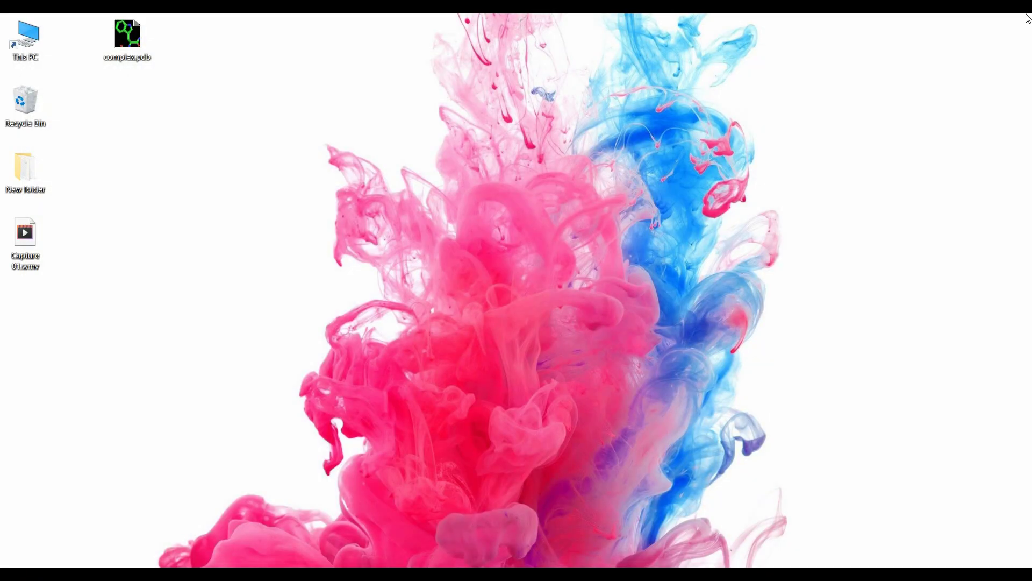
pyautogui.press('super')
pyautogui.write('dis')
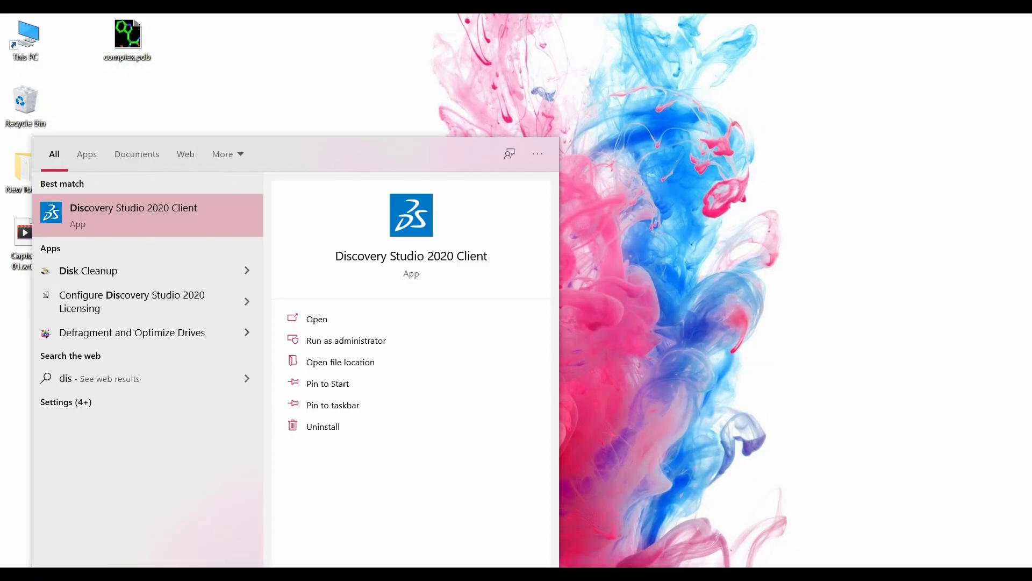
pyautogui.press('Return')
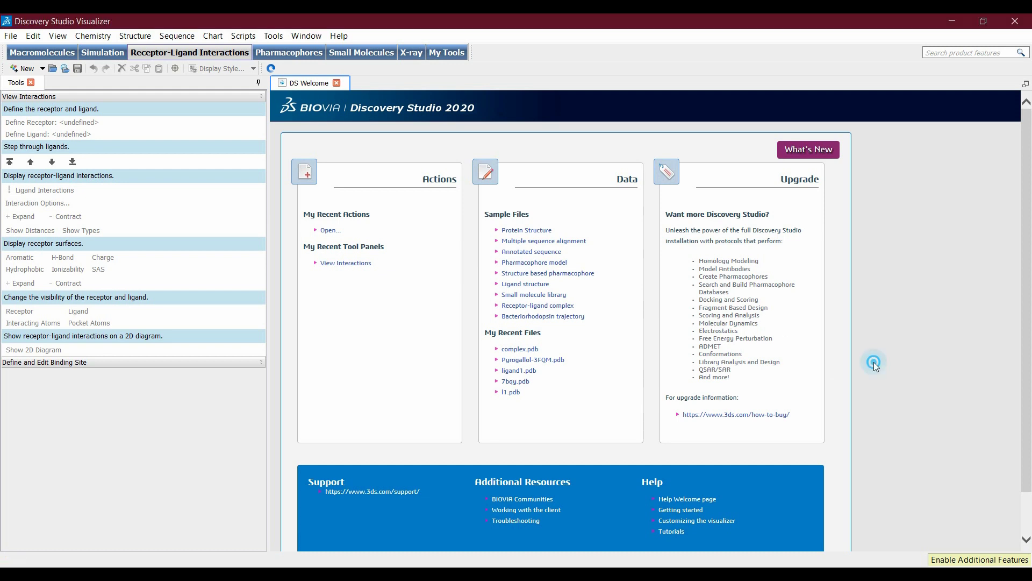
# Open complex.pdb from the Desktop via File > Open to display its ribbon structure.
pyautogui.click(11, 36)
pyautogui.click(31, 65)
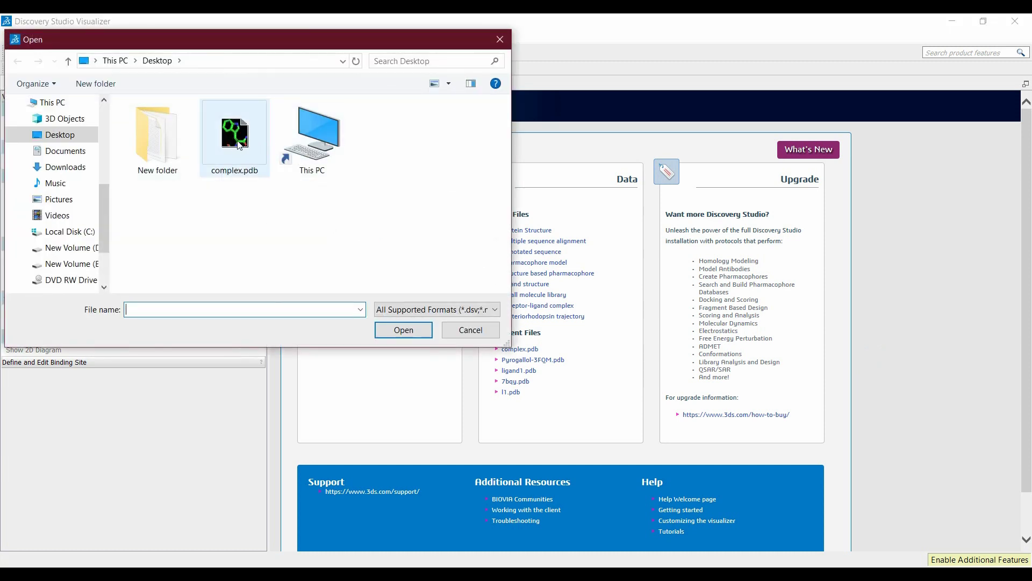
pyautogui.click(240, 144)
pyautogui.doubleClick(240, 144)
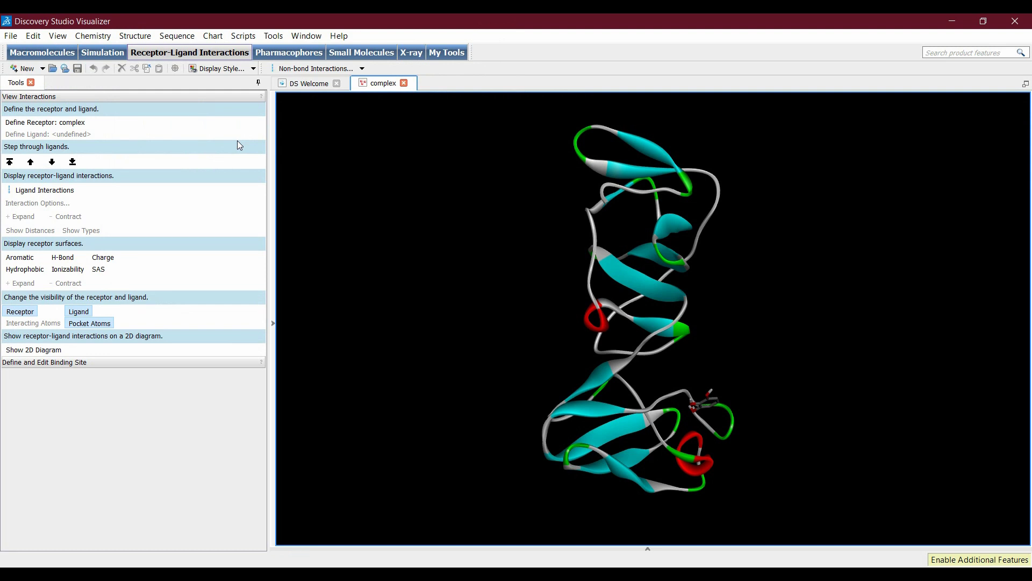
# Show the ligand's interactions with the receptor and rotate the view to inspect them.
pyautogui.click(62, 195)
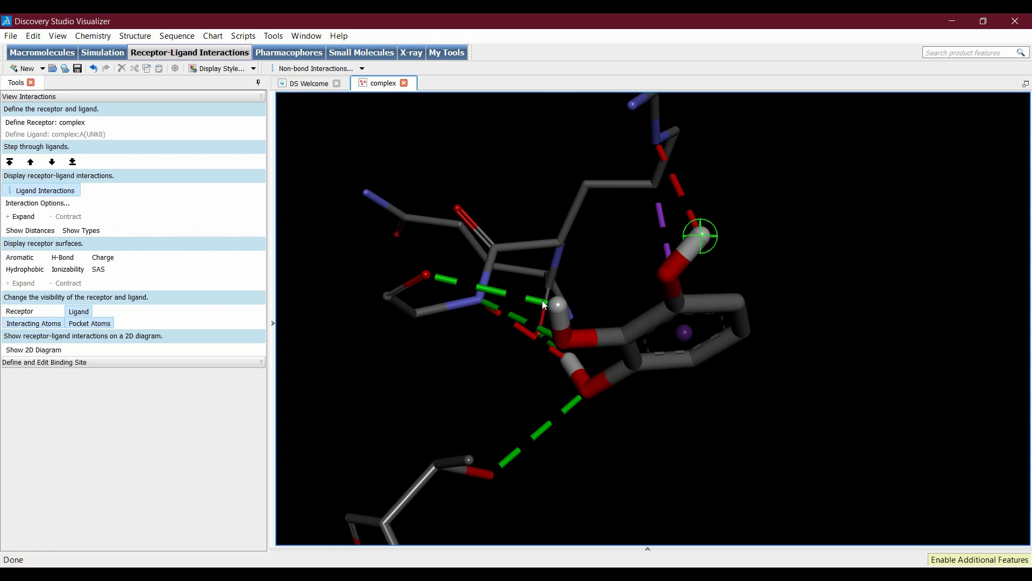
pyautogui.moveTo(542, 300); pyautogui.dragTo(575, 266)
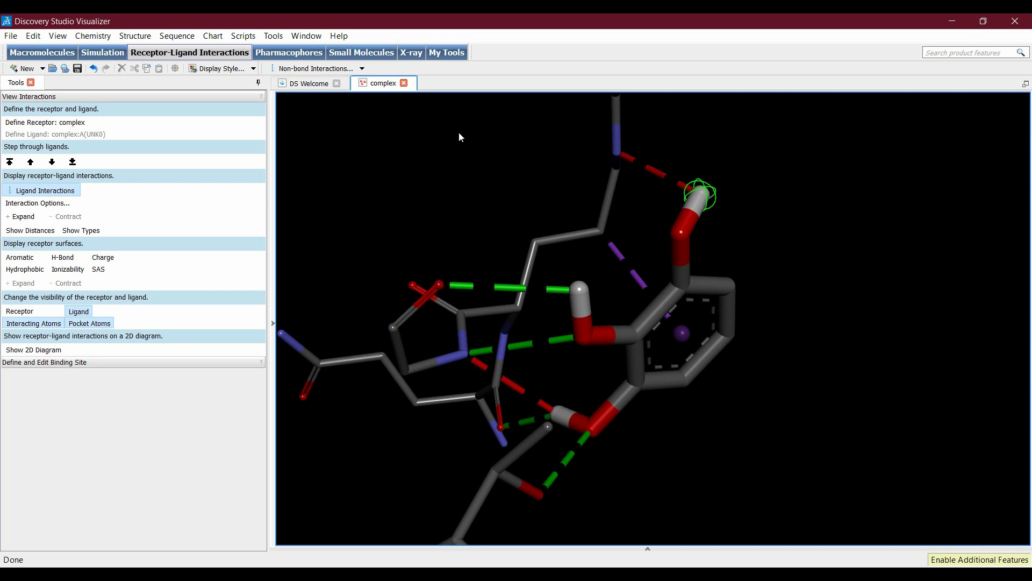
# Start adding labels with Object set to Residue and Attribute set to 3-Letter & ID#.
pyautogui.rightClick(434, 177)
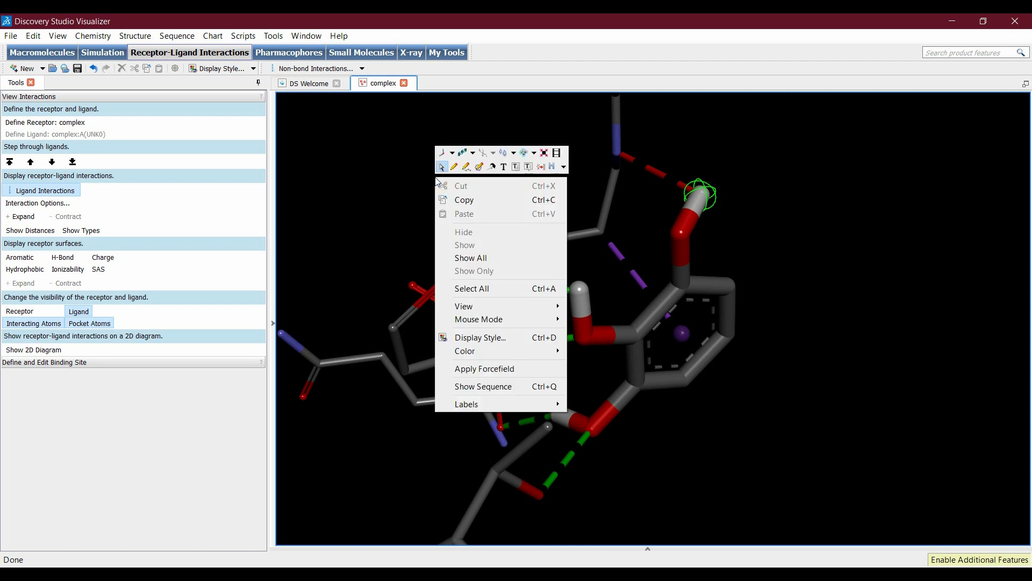
pyautogui.moveTo(502, 402)
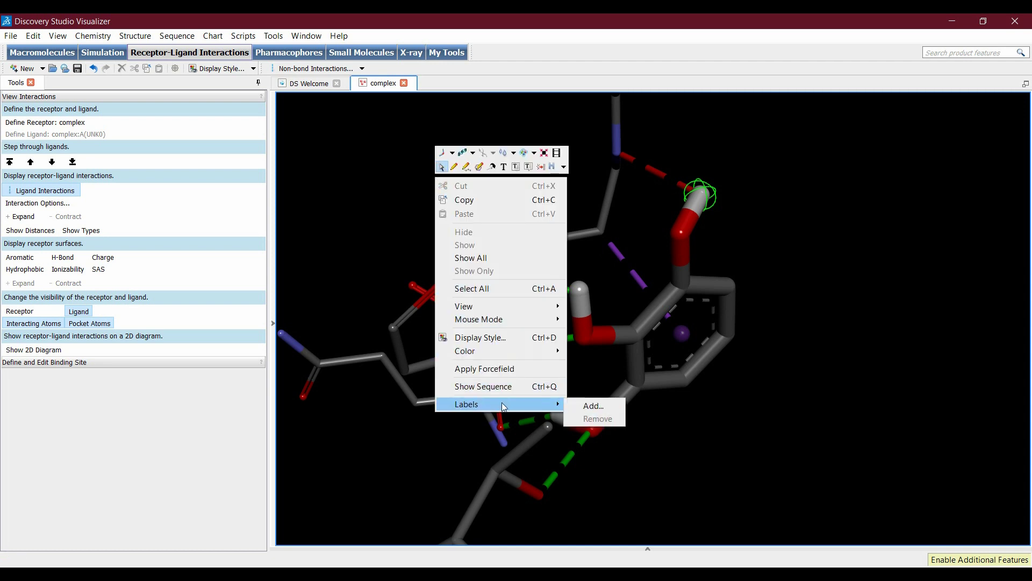
pyautogui.click(598, 405)
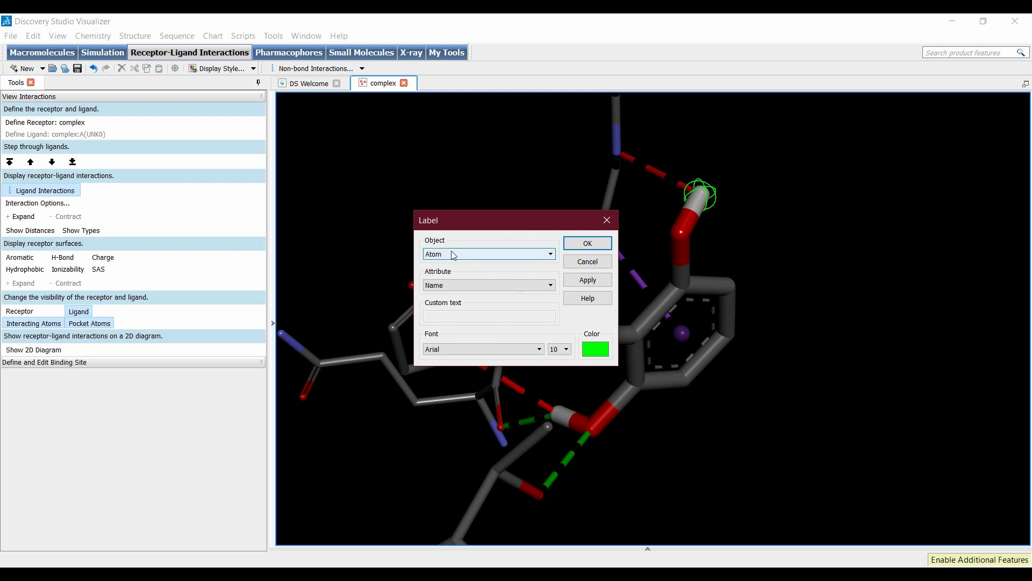
pyautogui.click(534, 251)
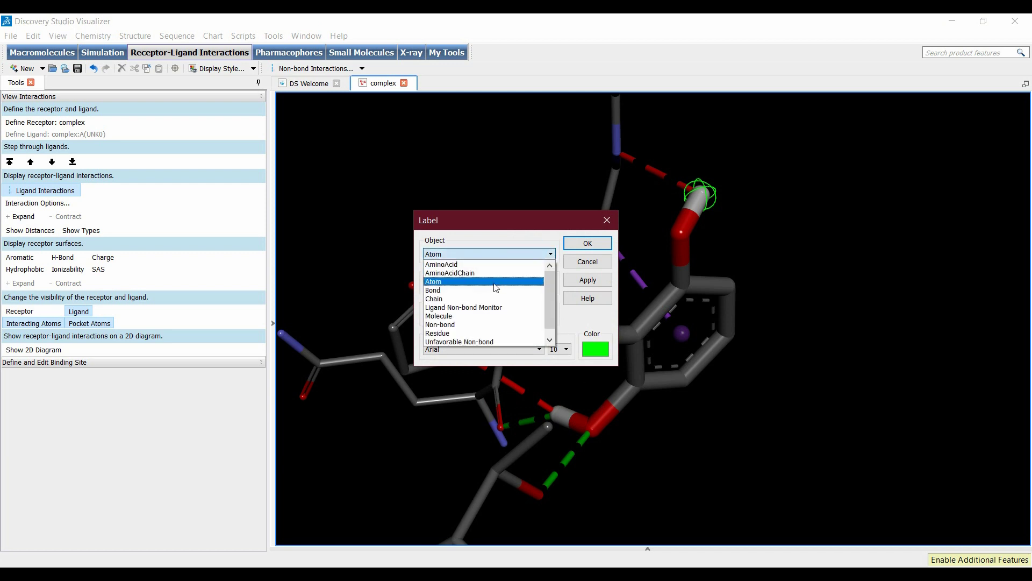
pyautogui.click(450, 334)
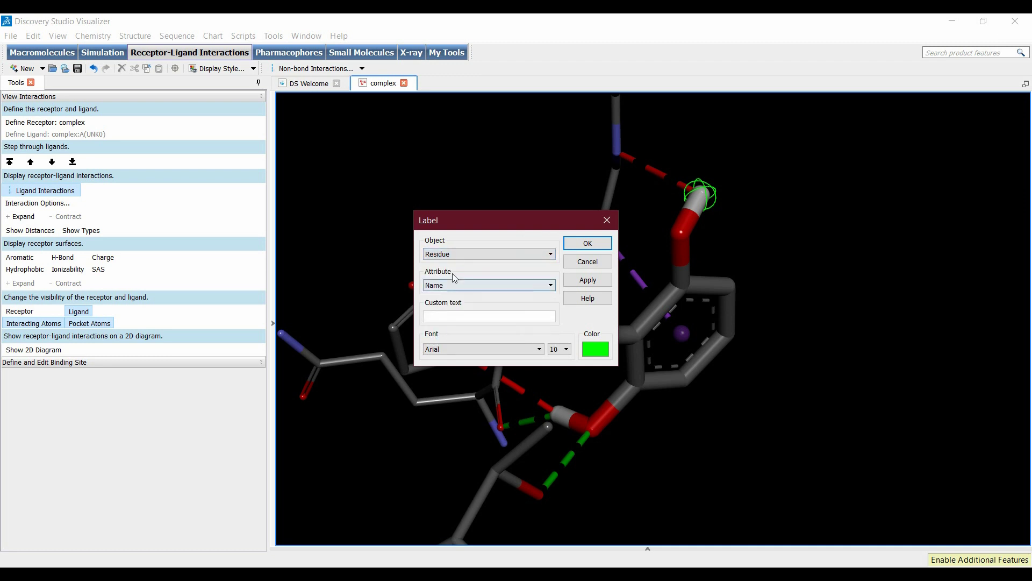
pyautogui.click(519, 286)
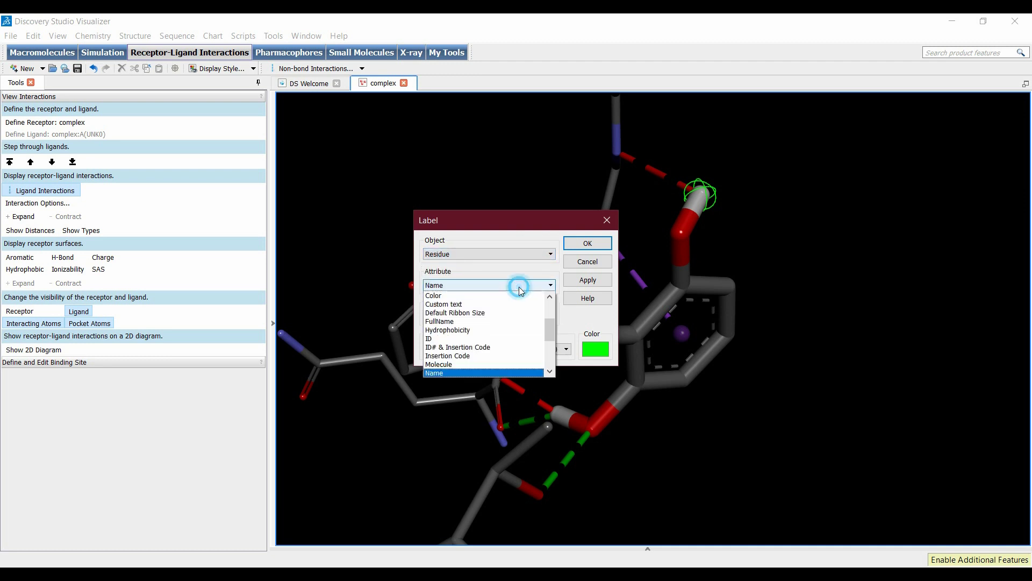
pyautogui.scroll(3, 491, 325)
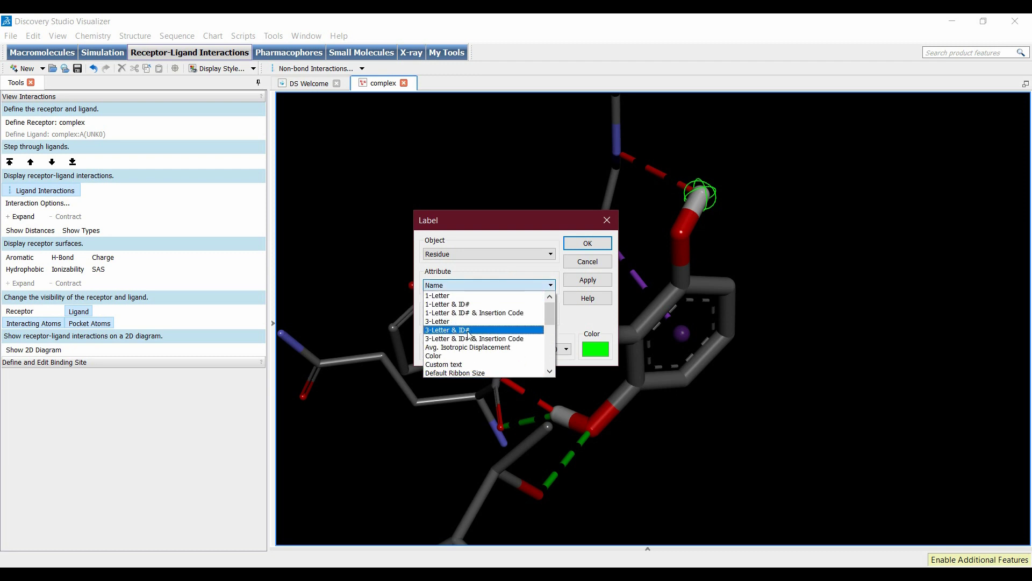
pyautogui.click(479, 330)
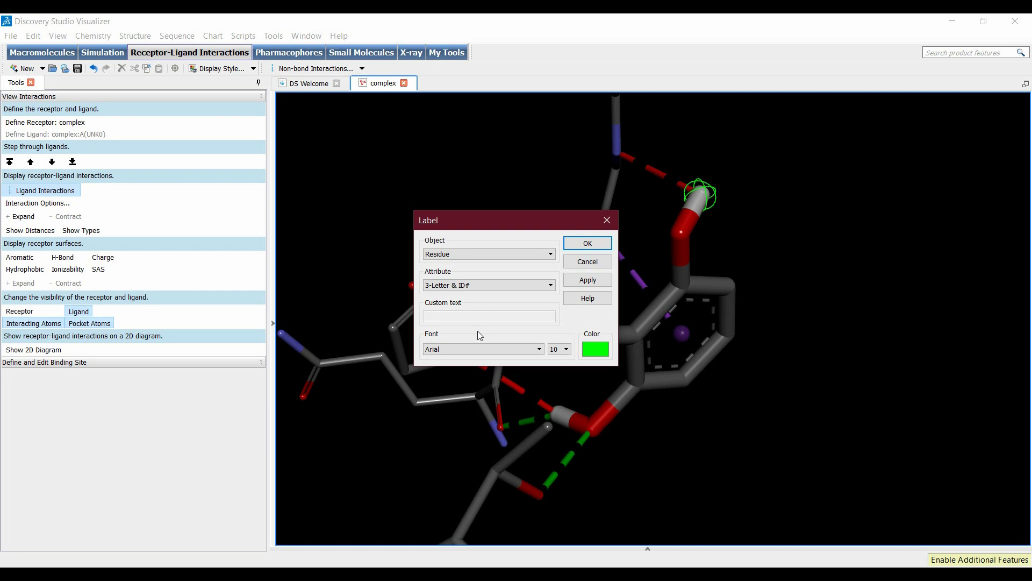
# Set the label font to Palatino Linotype, size 16, and apply the residue labels.
pyautogui.click(537, 350)
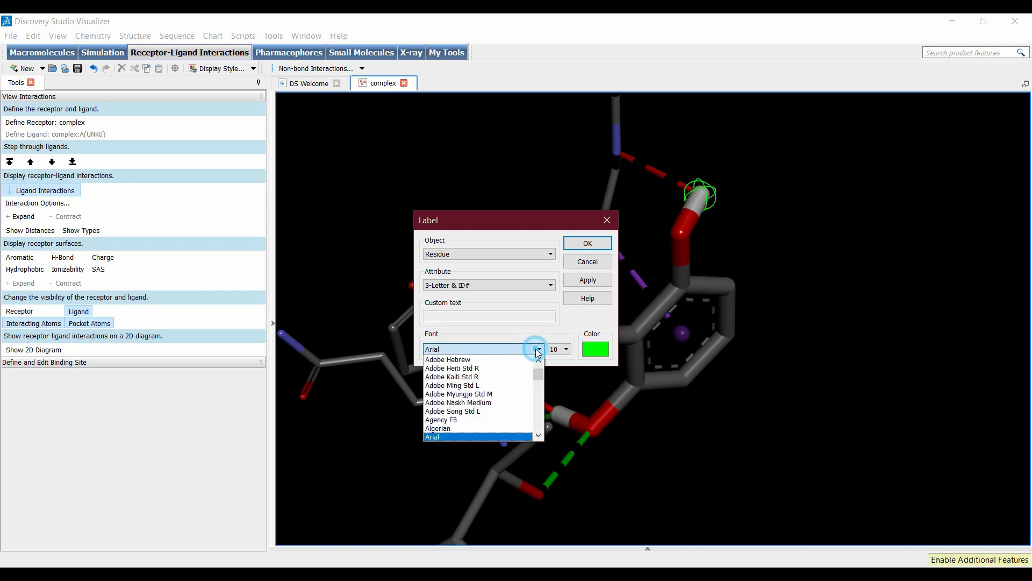
pyautogui.scroll(-20, 492, 440)
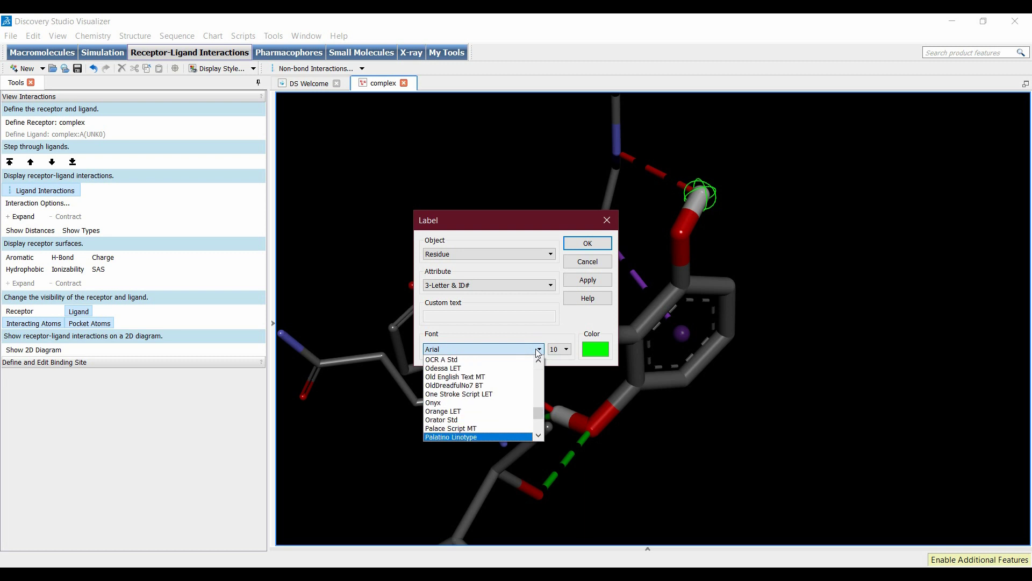
pyautogui.click(493, 436)
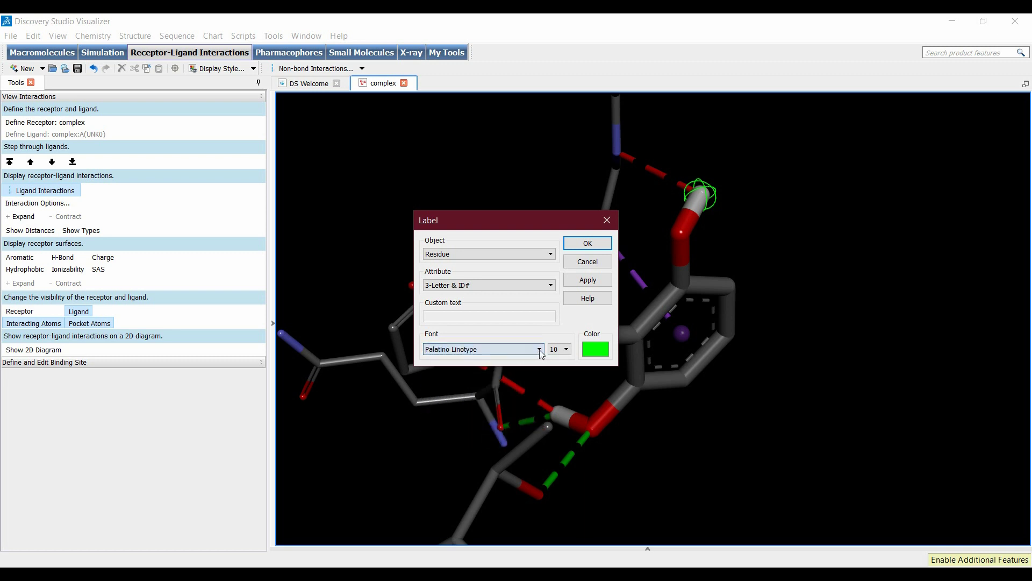
pyautogui.click(563, 350)
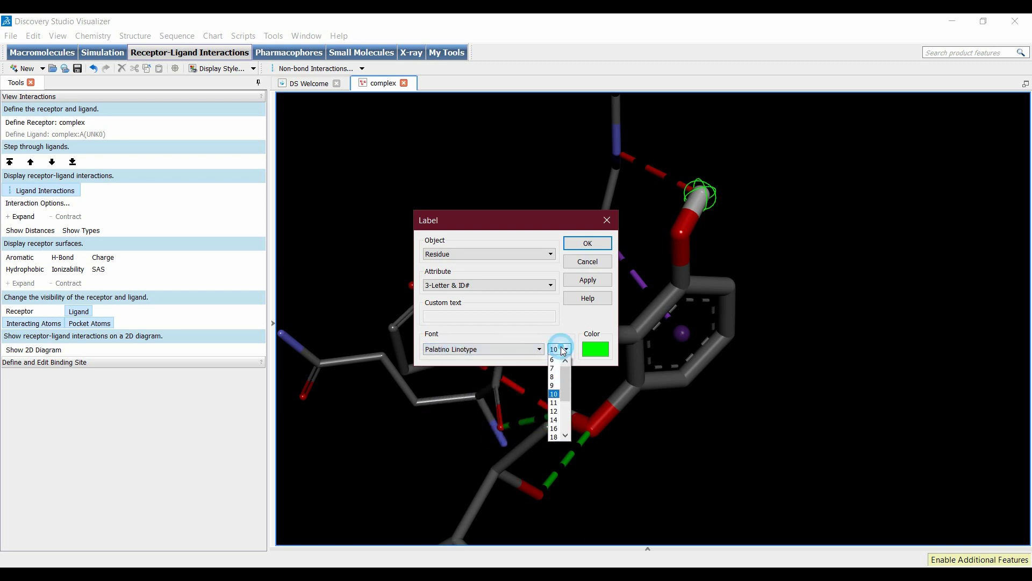
pyautogui.click(559, 429)
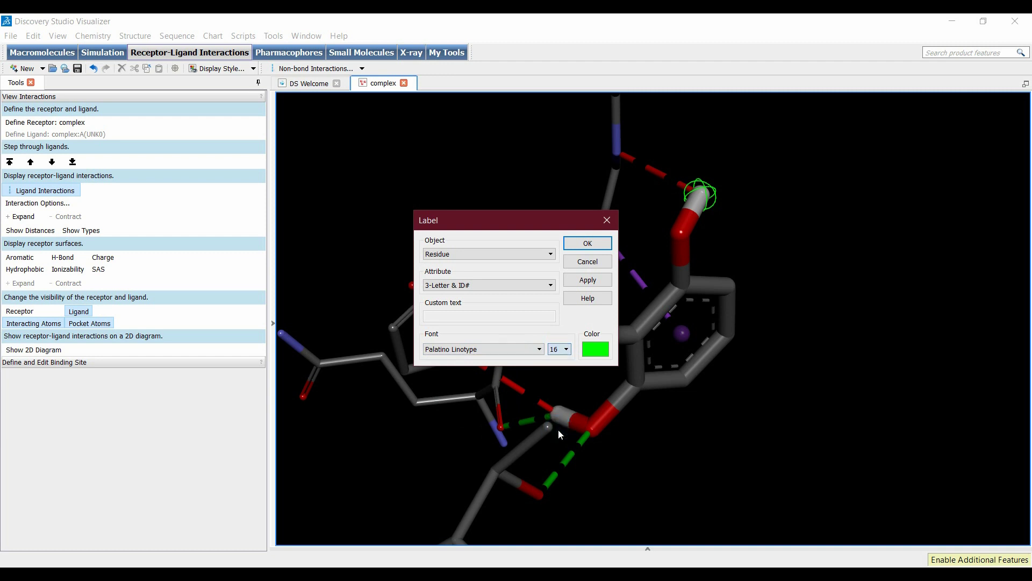
pyautogui.click(595, 282)
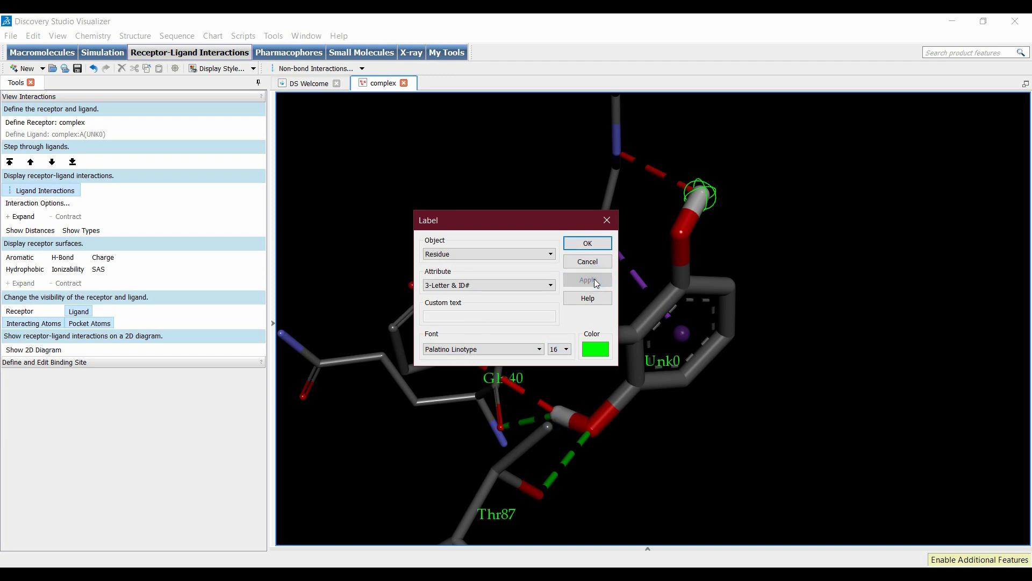
pyautogui.click(604, 221)
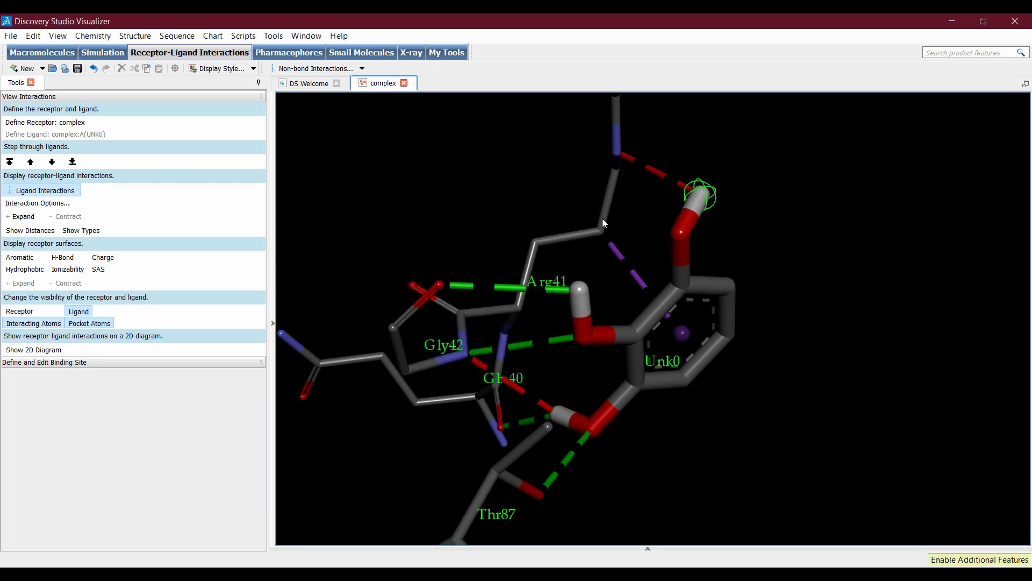
# Label each interaction line with its type, such as Conventional, Donor-Donor and Pi-Sigma.
pyautogui.click(580, 271)
pyautogui.moveTo(580, 272); pyautogui.dragTo(675, 178, button='right')
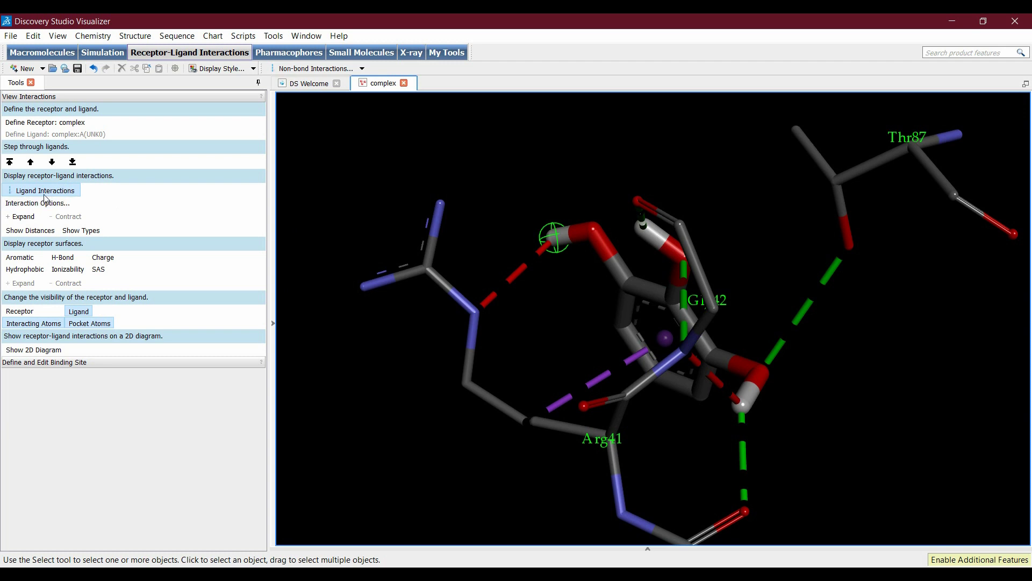
pyautogui.click(86, 233)
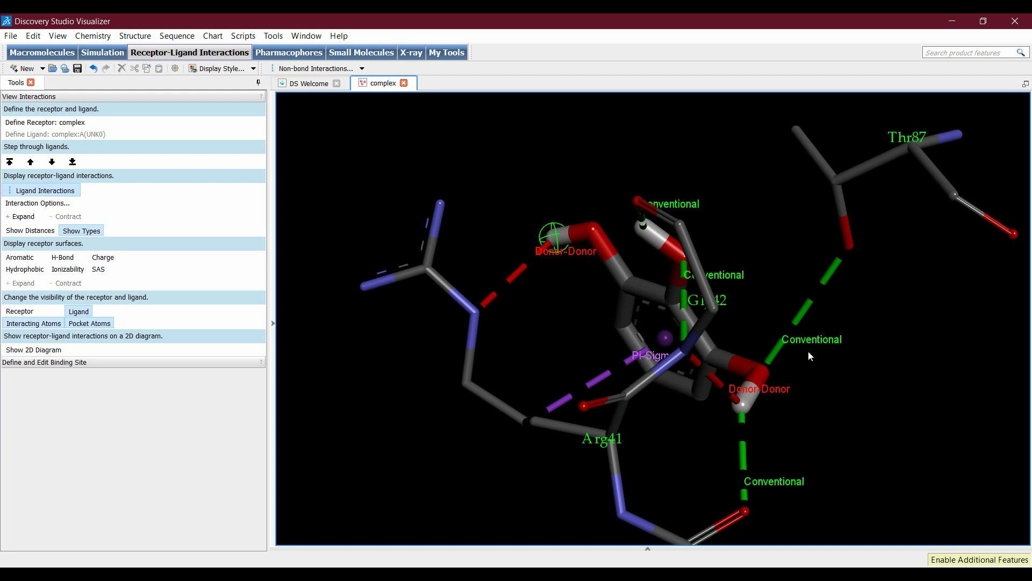
pyautogui.moveTo(808, 350); pyautogui.dragTo(508, 256)
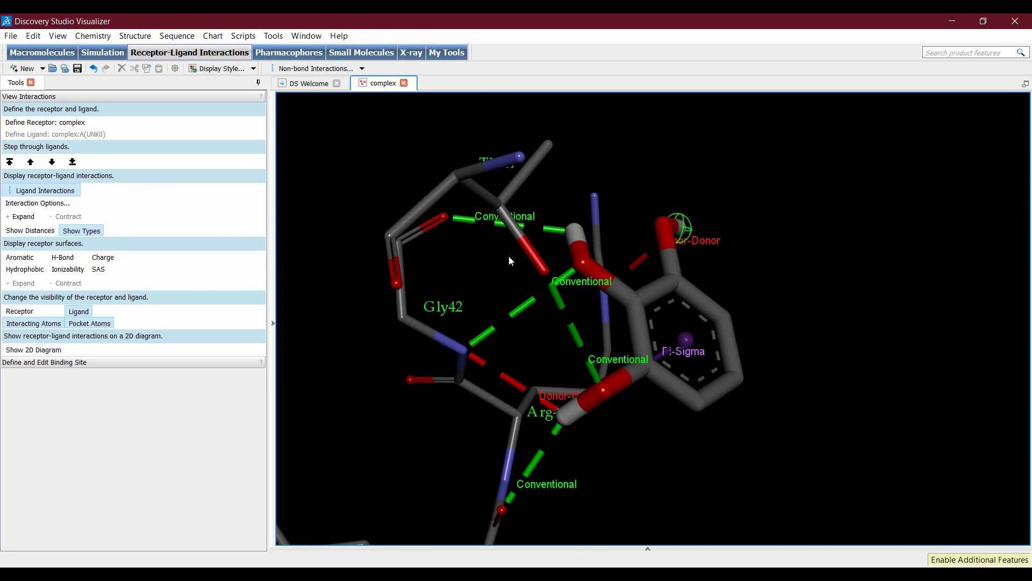
# Show interaction distances such as 2.25, 2.97 and 3.19, rotating to examine them.
pyautogui.click(39, 233)
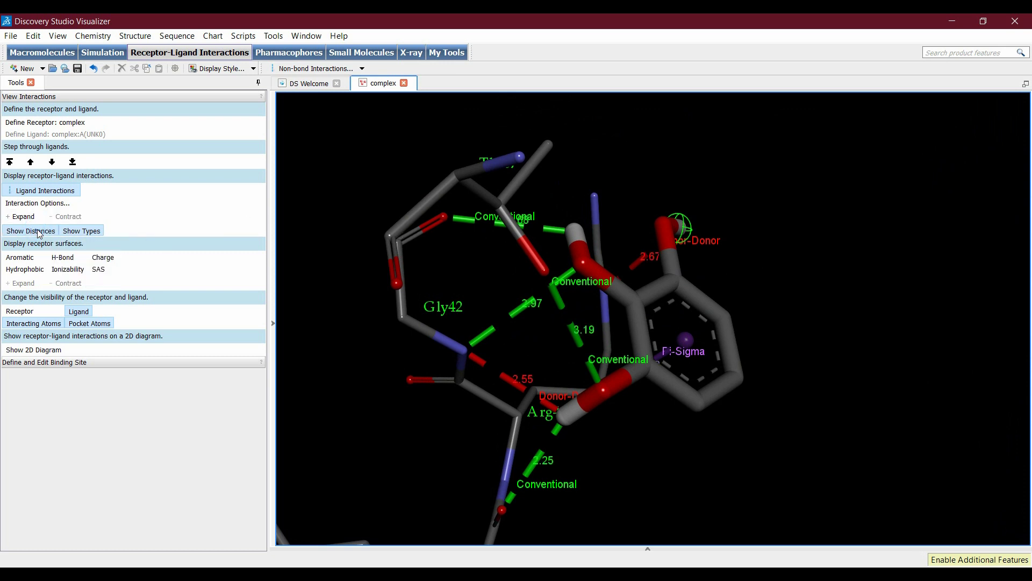
pyautogui.moveTo(382, 274); pyautogui.dragTo(532, 227)
pyautogui.moveTo(563, 266); pyautogui.dragTo(473, 285)
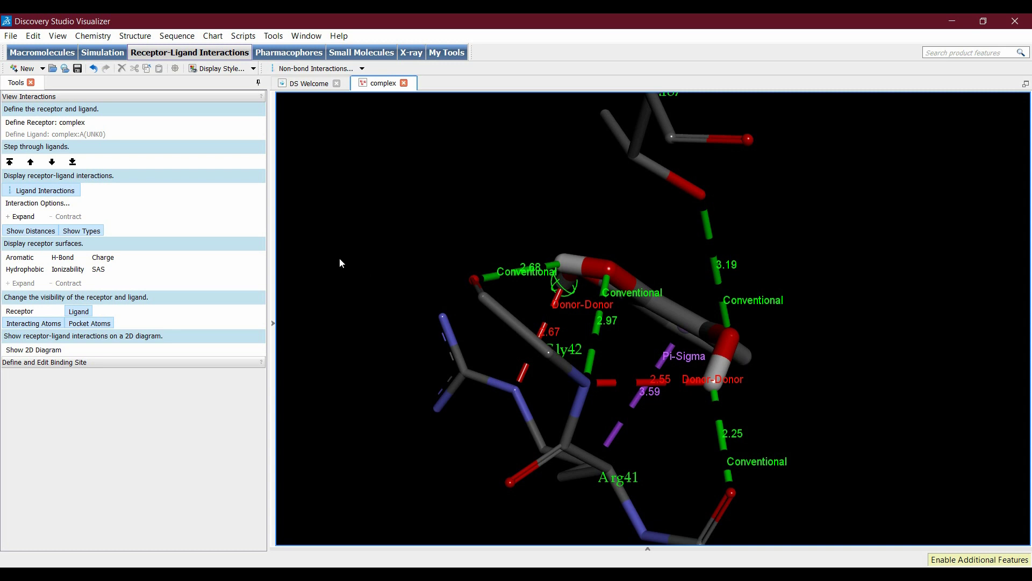
# Add an H-Bond donor/acceptor surface to the receptor and turn it to face the ligand ring.
pyautogui.click(63, 259)
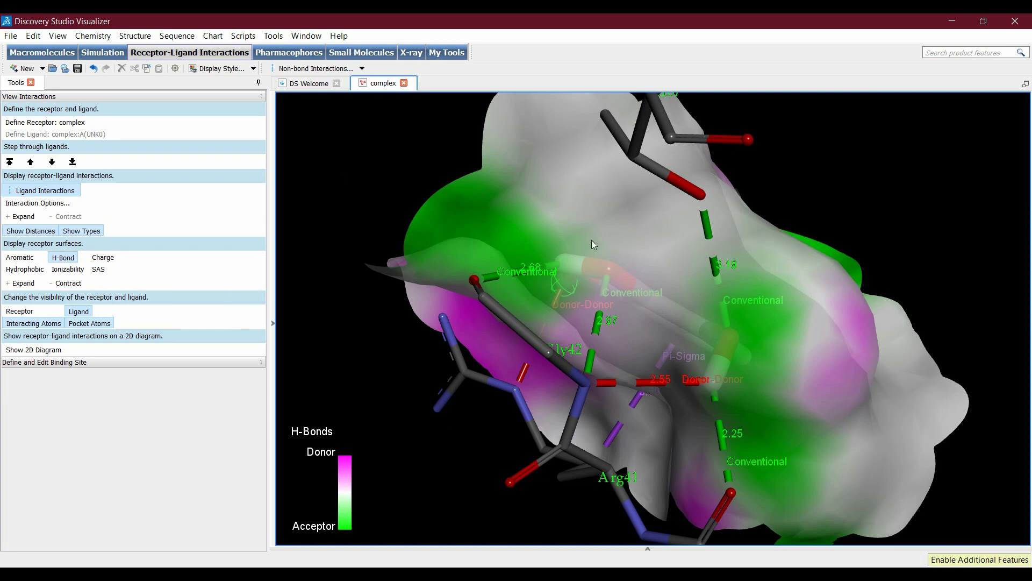
pyautogui.click(588, 281)
pyautogui.moveTo(590, 276); pyautogui.dragTo(868, 210)
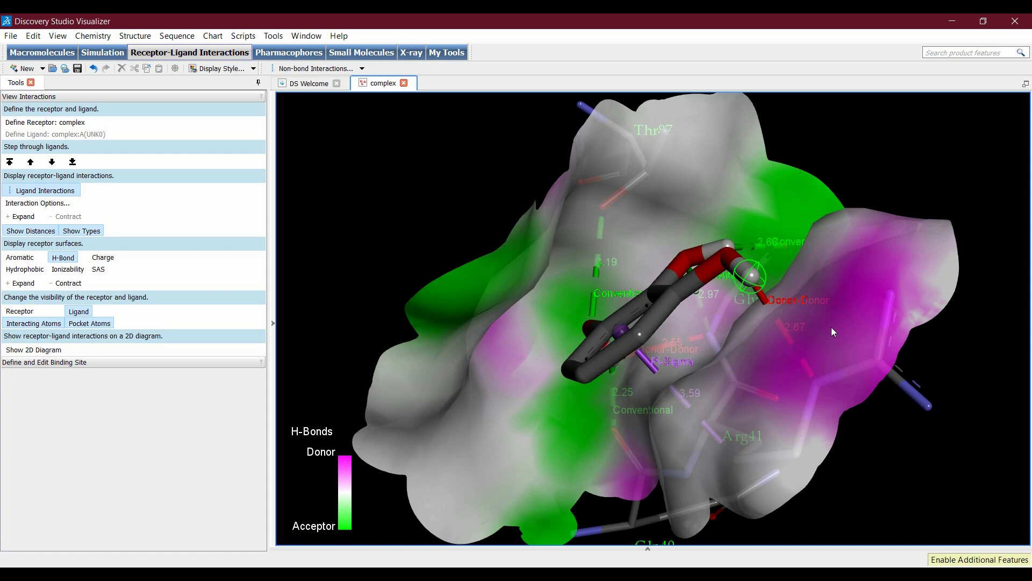
pyautogui.moveTo(832, 327); pyautogui.dragTo(861, 341, button='right')
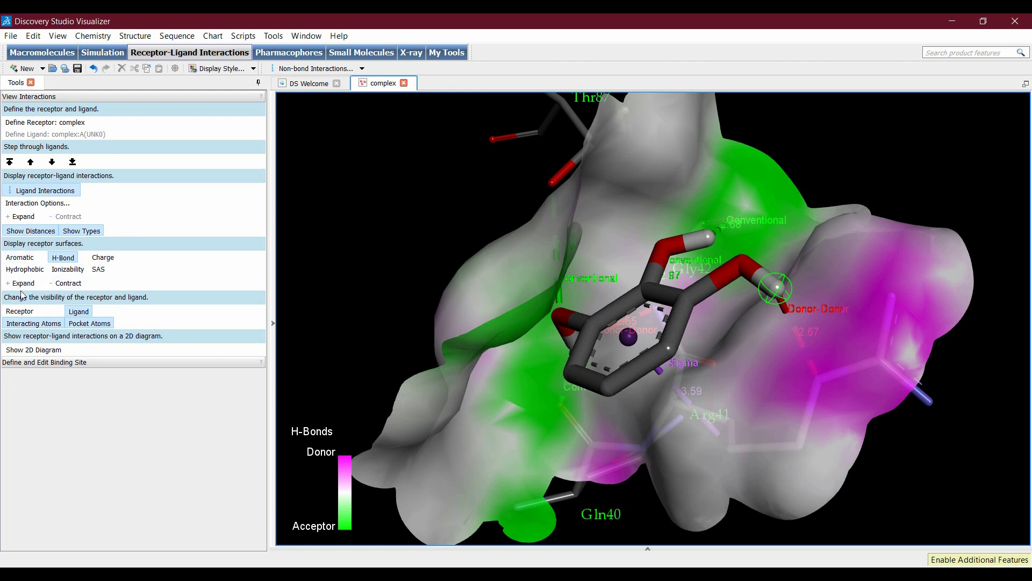
# Recolour the receptor surface by Charge, then by Ionizability, and draw the 2D interaction diagram.
pyautogui.click(102, 257)
pyautogui.click(68, 269)
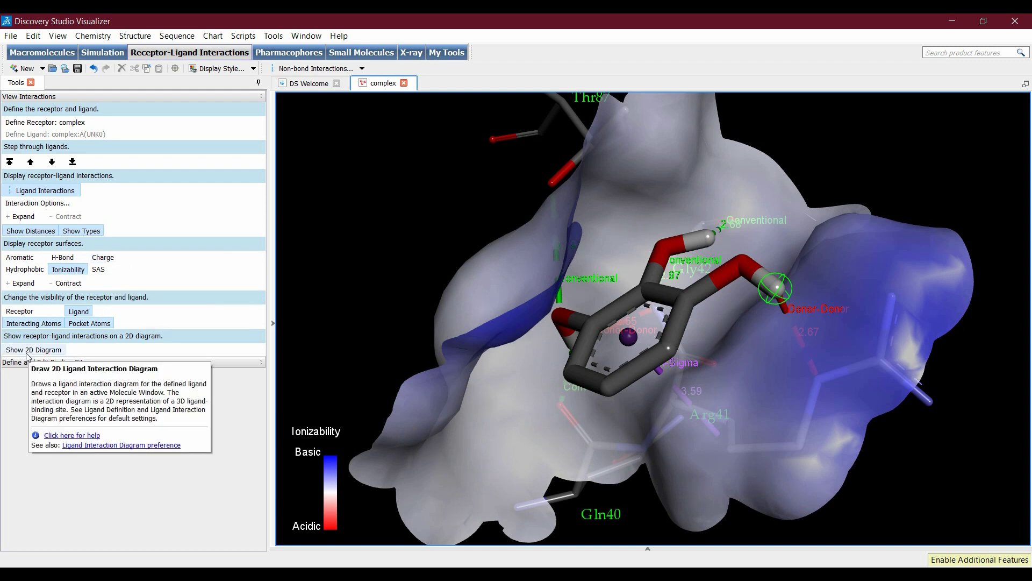
pyautogui.click(59, 354)
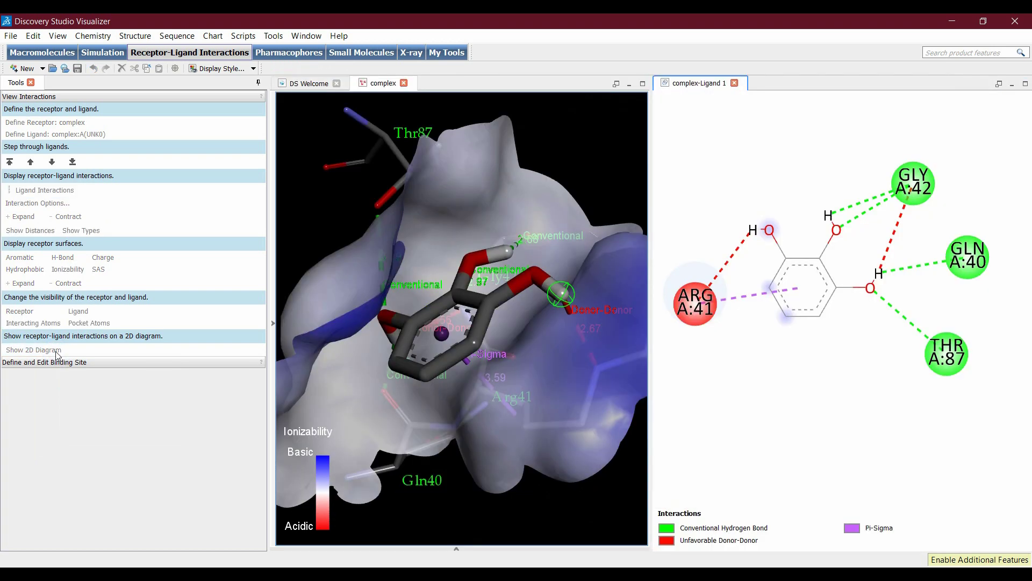